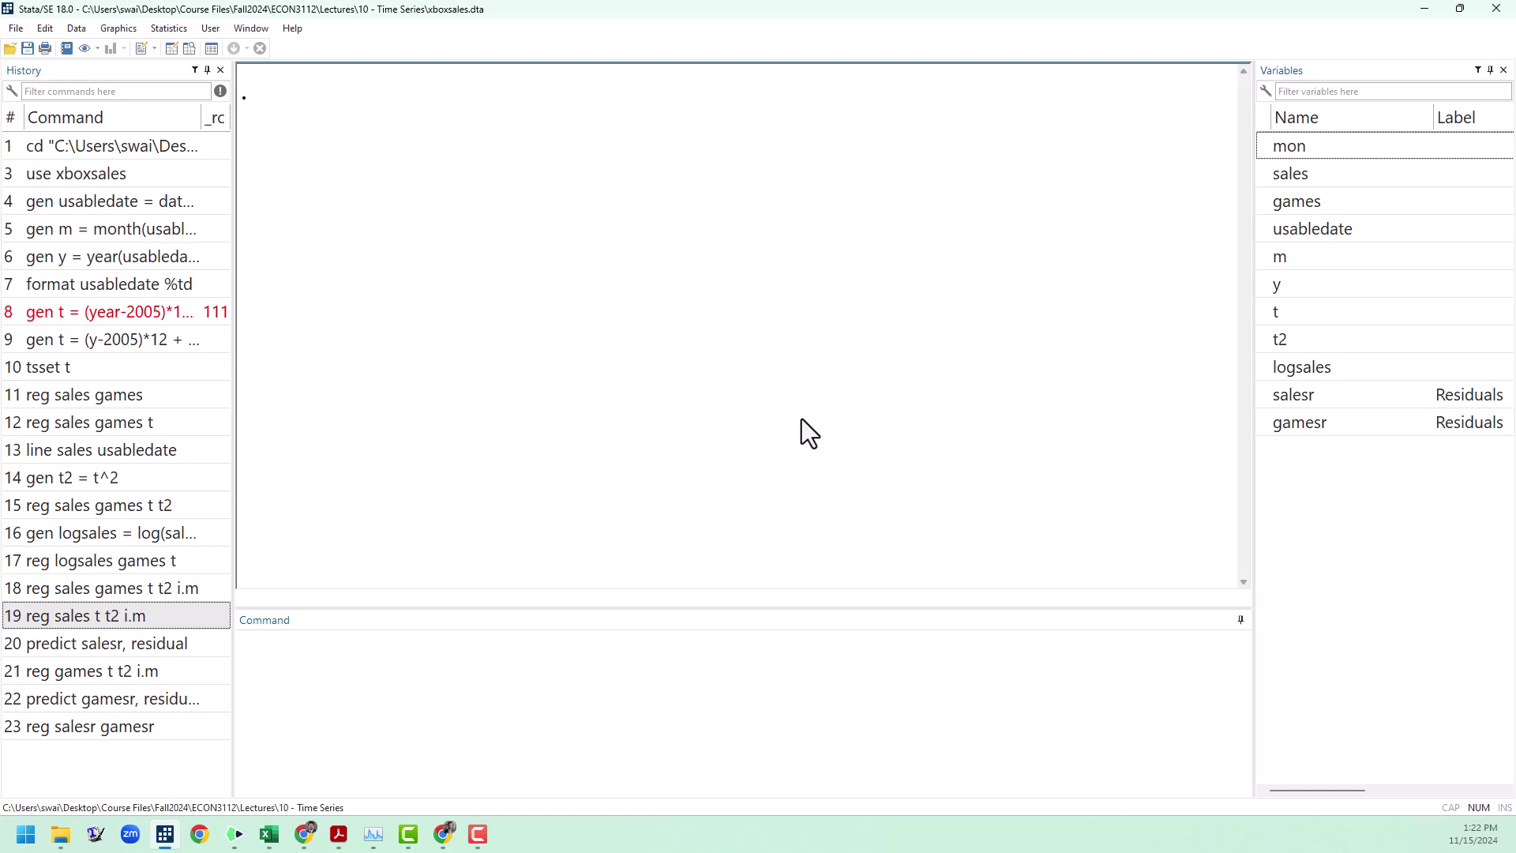
Browse the xboxsales data to inspect the t column, then return to the main window
{"action": "left_click", "coordinate": [190, 49]}
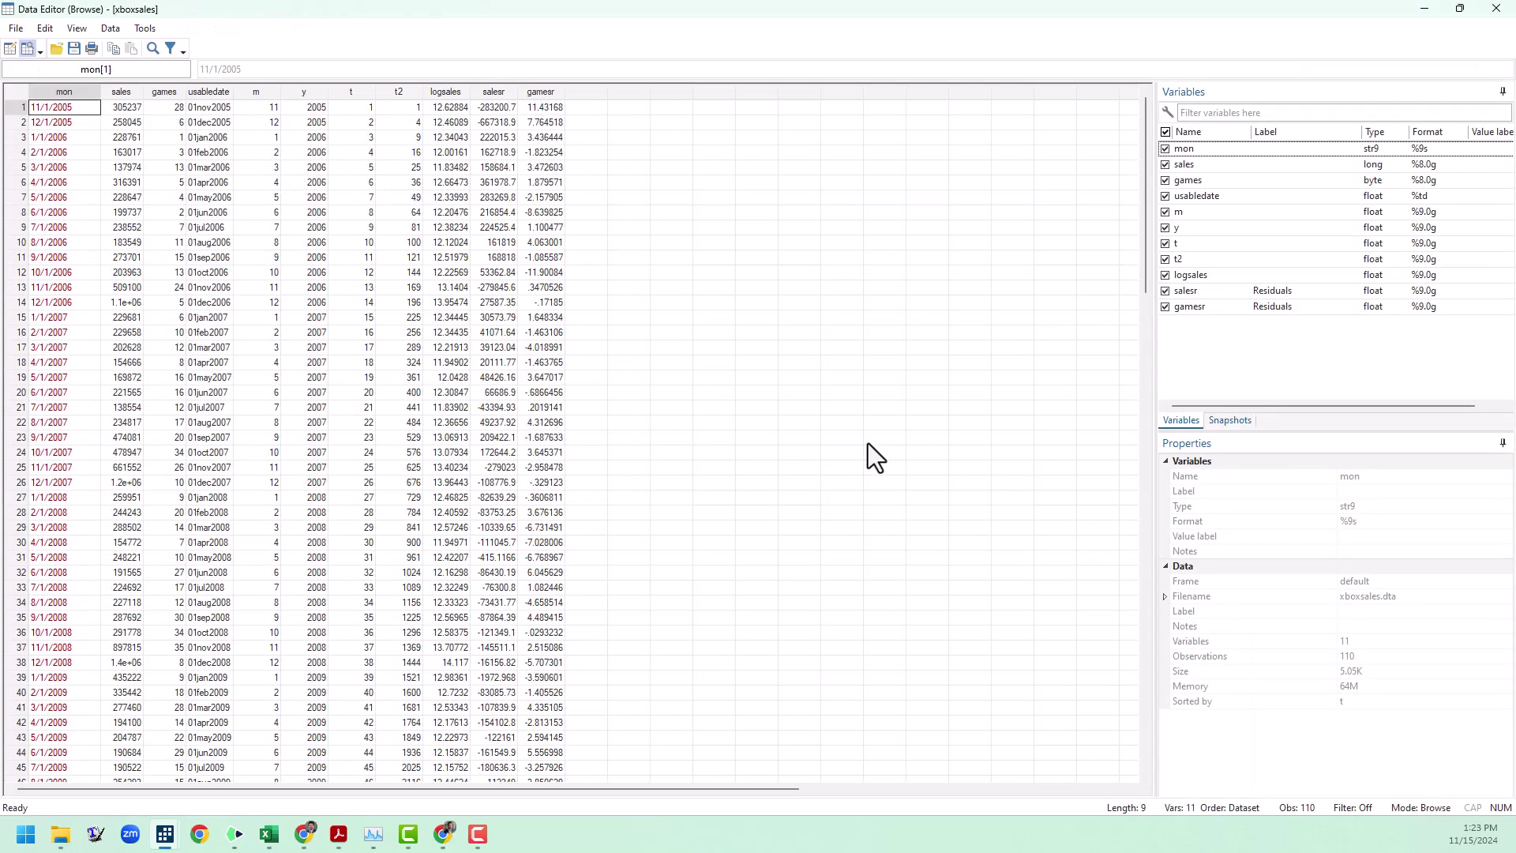
{"action": "left_click", "coordinate": [359, 94]}
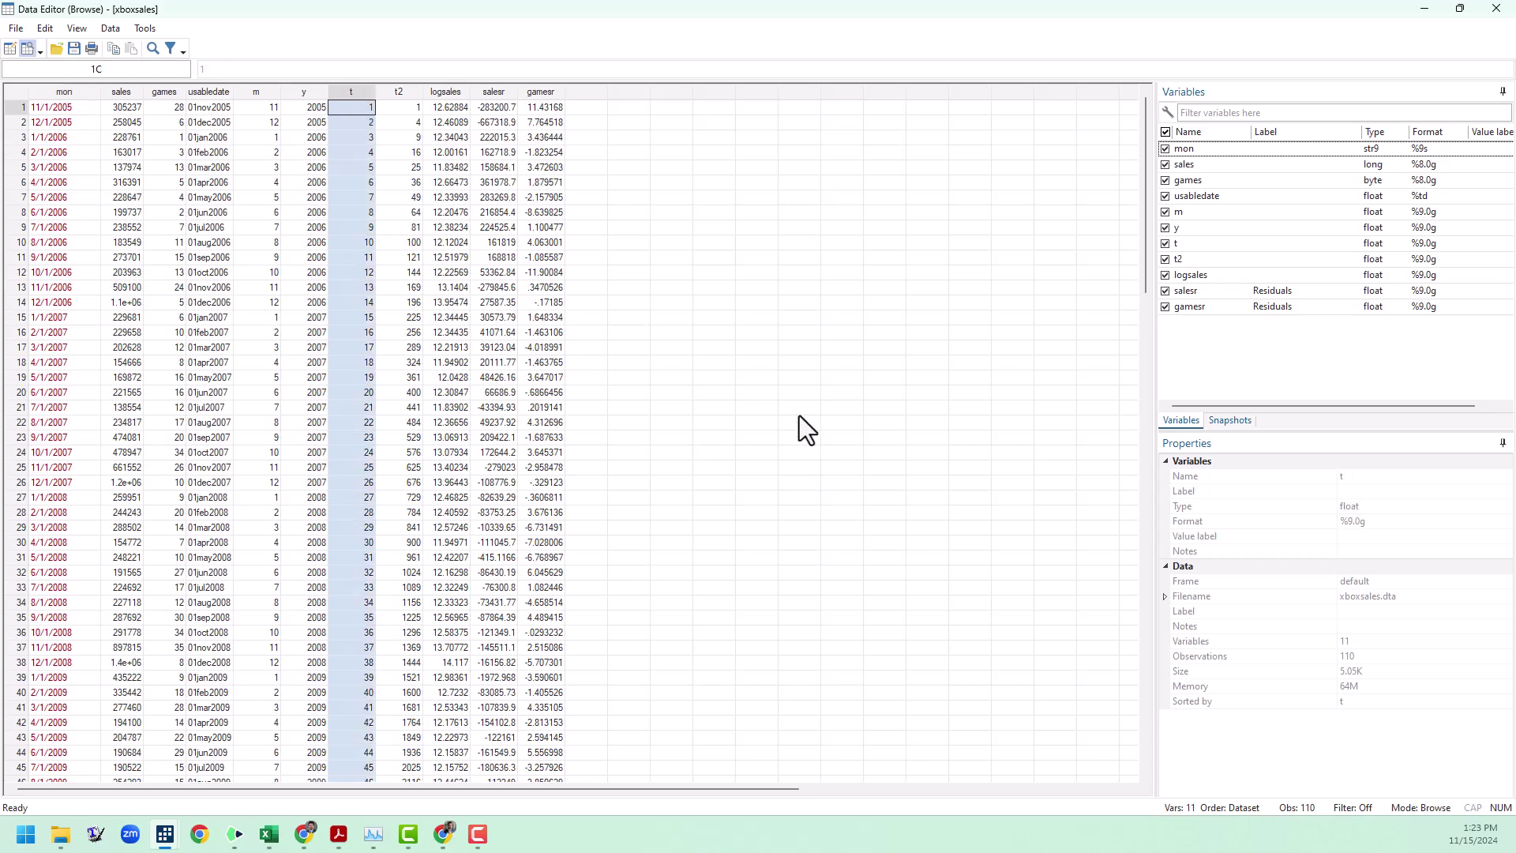
{"action": "key", "text": "alt+Tab"}
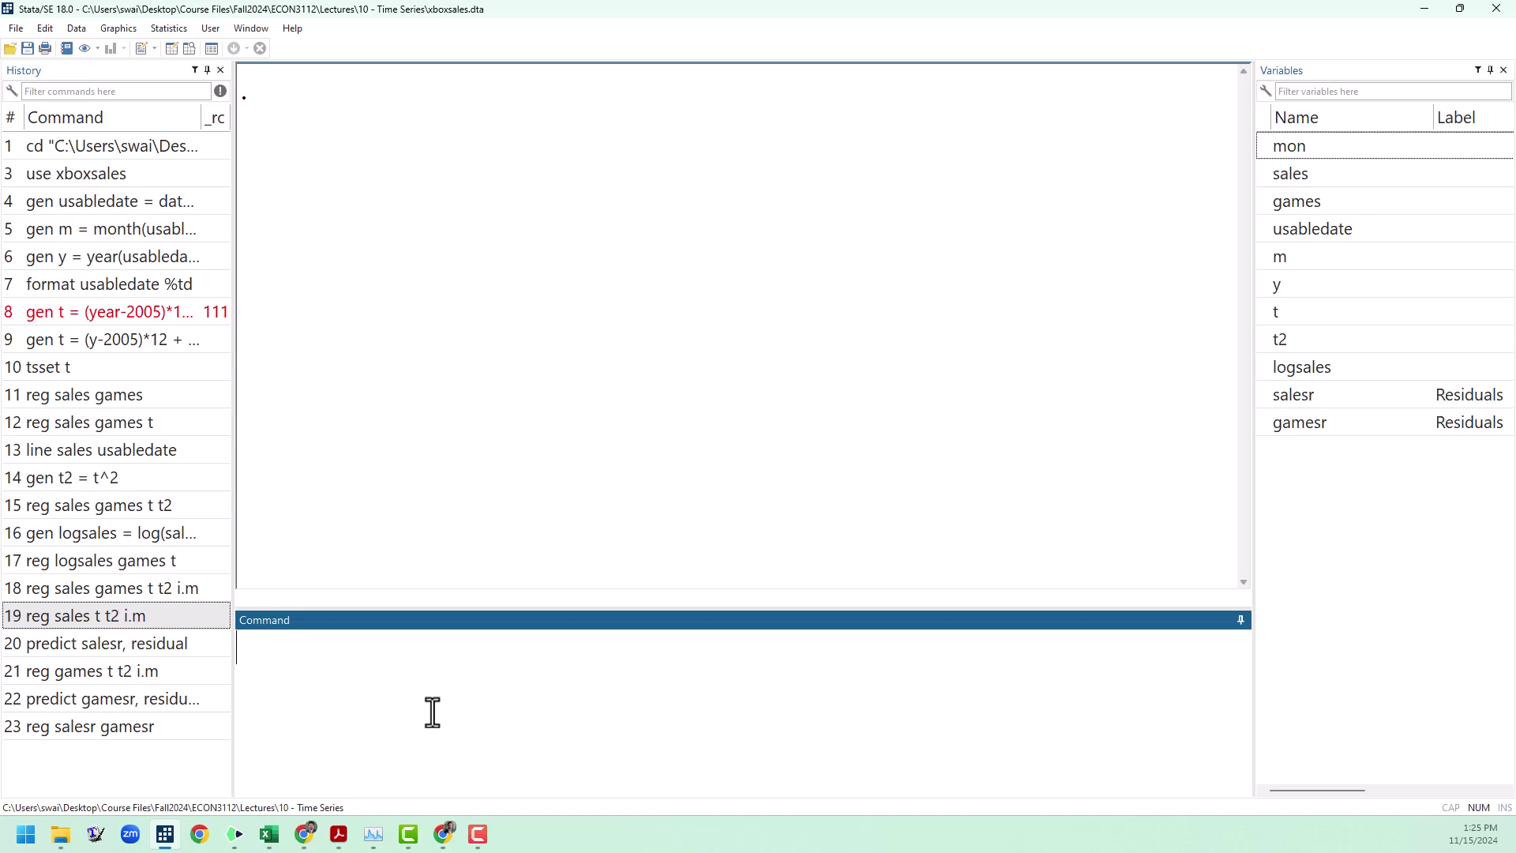
Generate games_1 = l1.games and games_2 = l2.games as lagged games variables
{"action": "type", "text": "gen "}
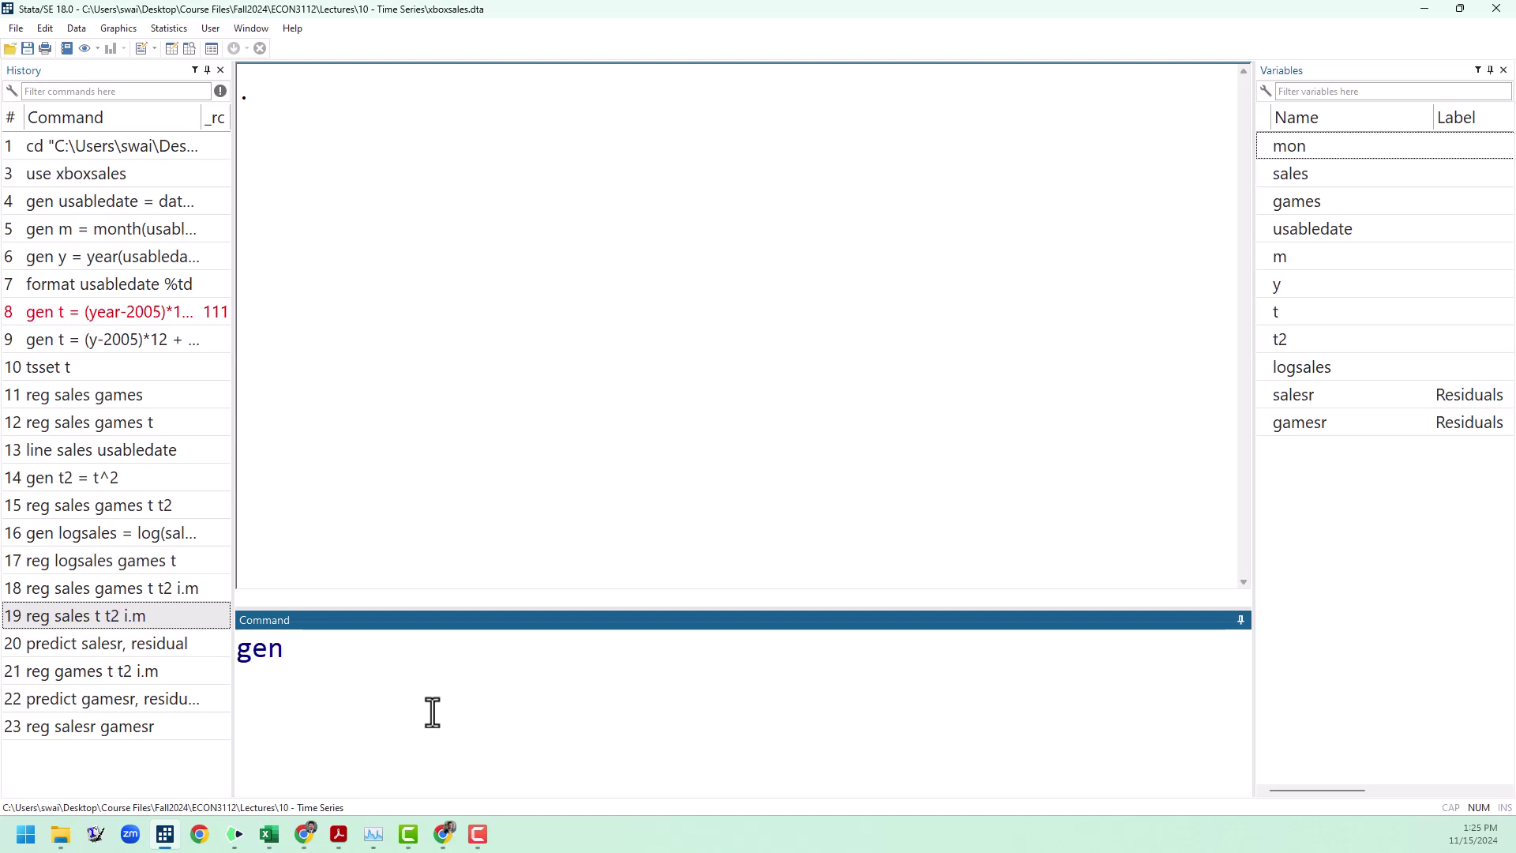
{"action": "type", "text": "games_"}
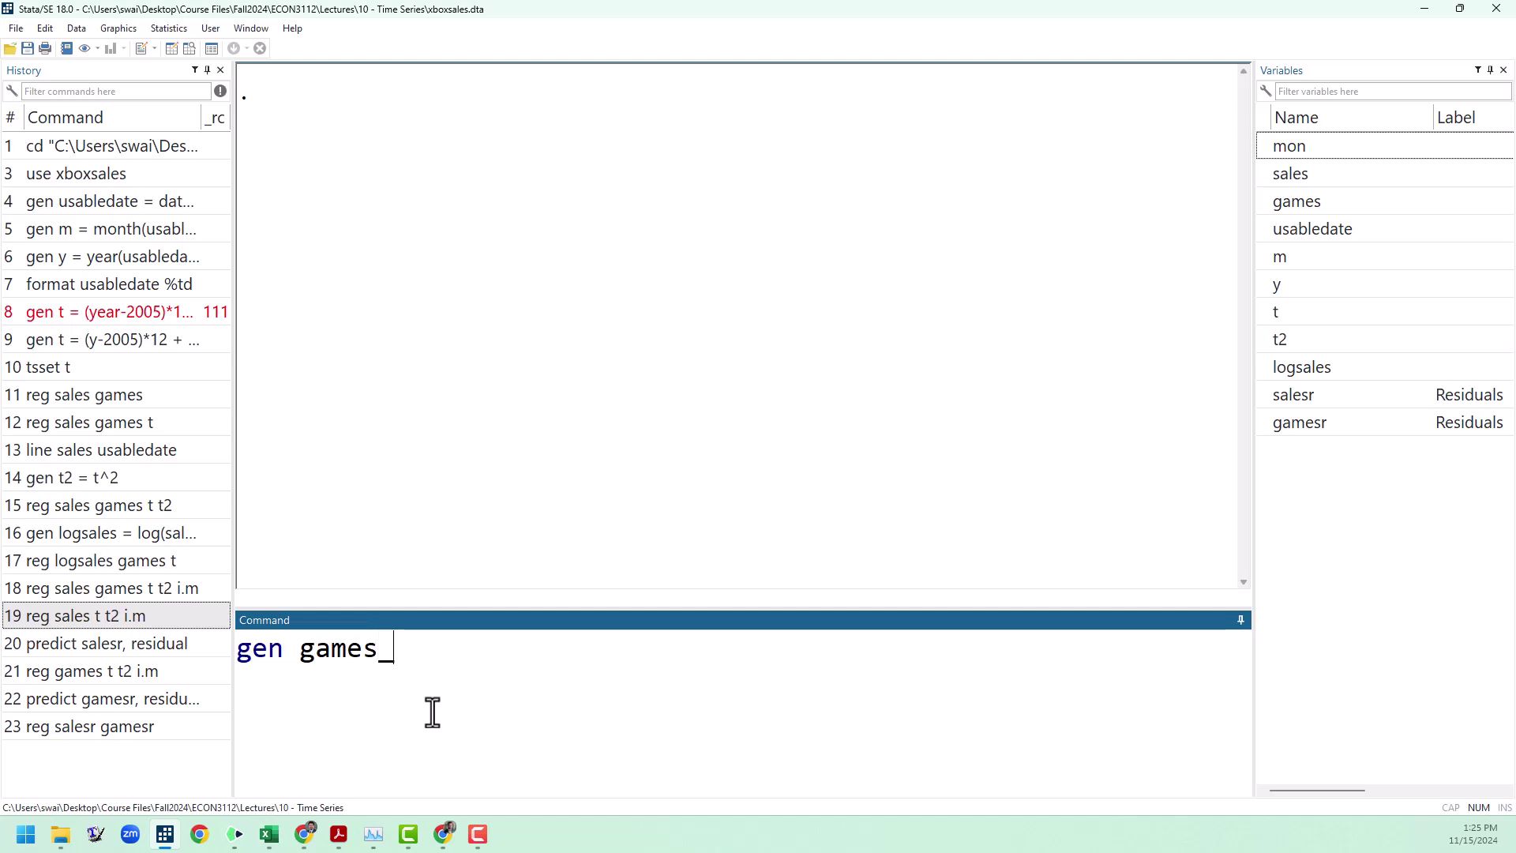
{"action": "type", "text": "1"}
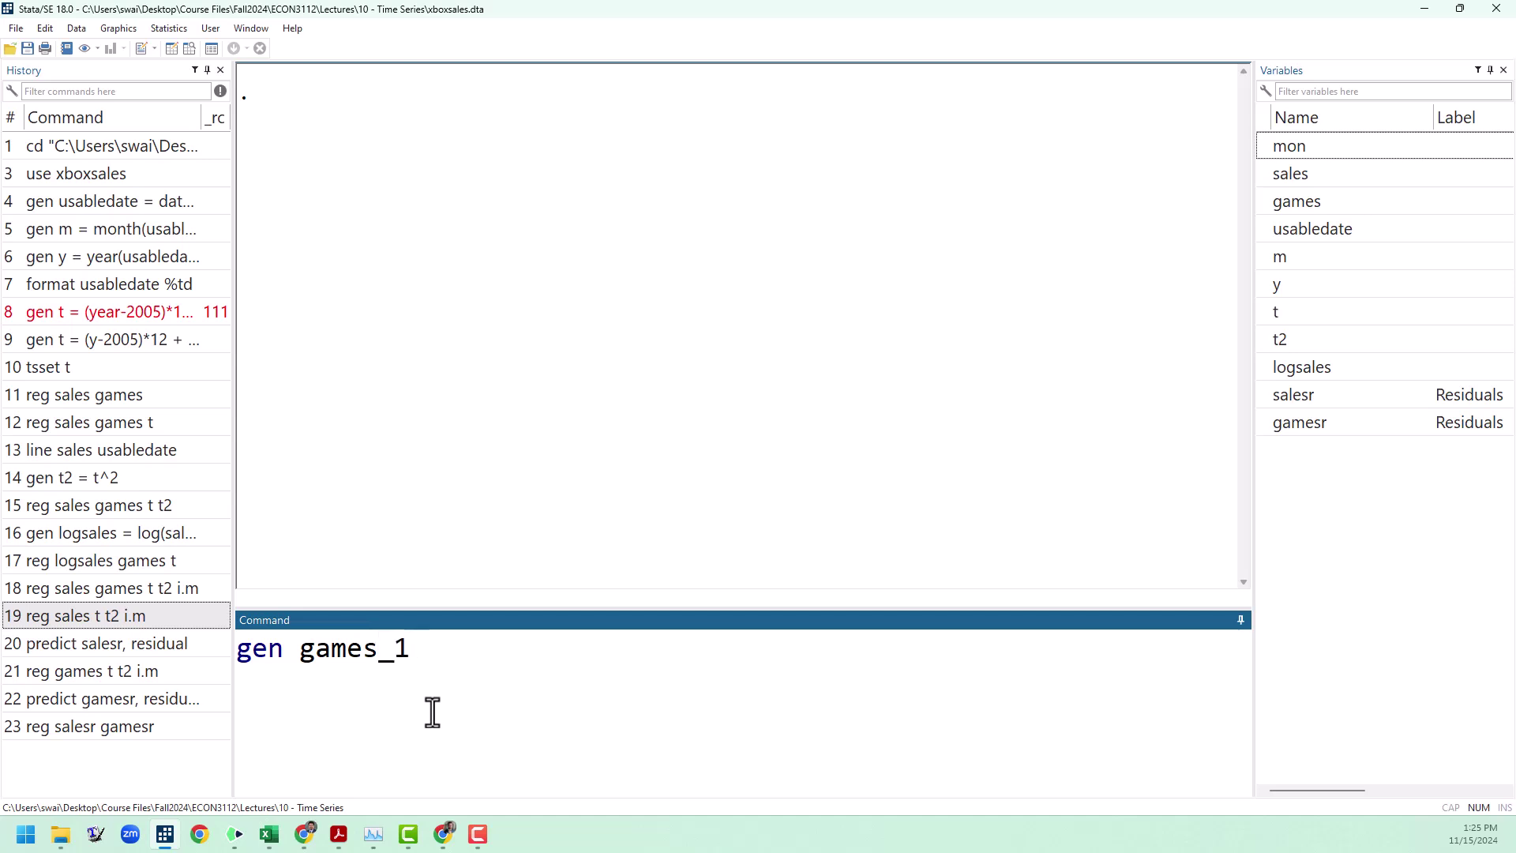
{"action": "type", "text": " = l1.game"}
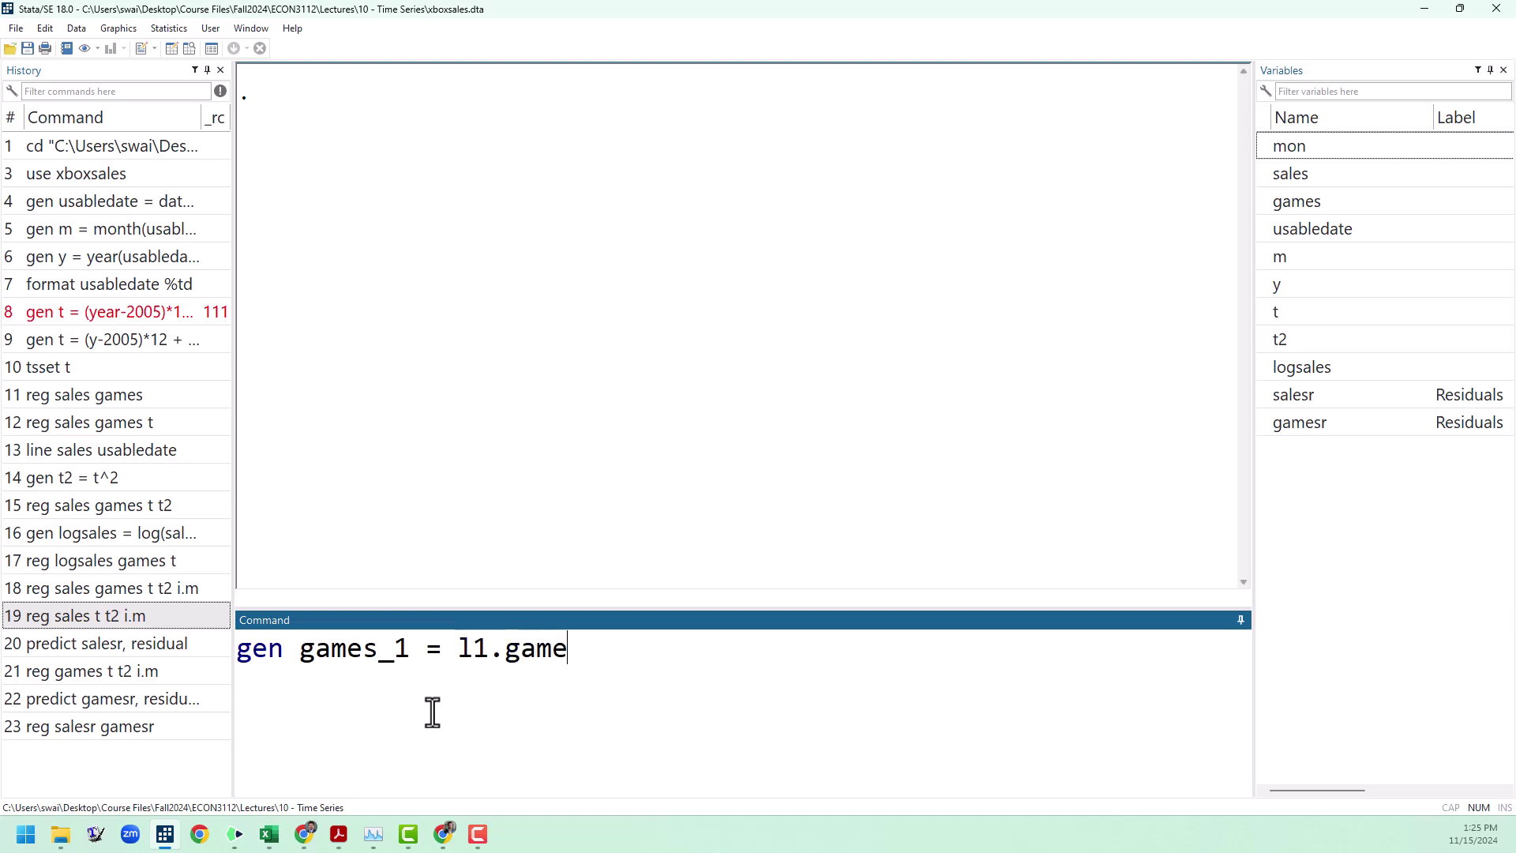
{"action": "type", "text": "s"}
{"action": "key", "text": "Return"}
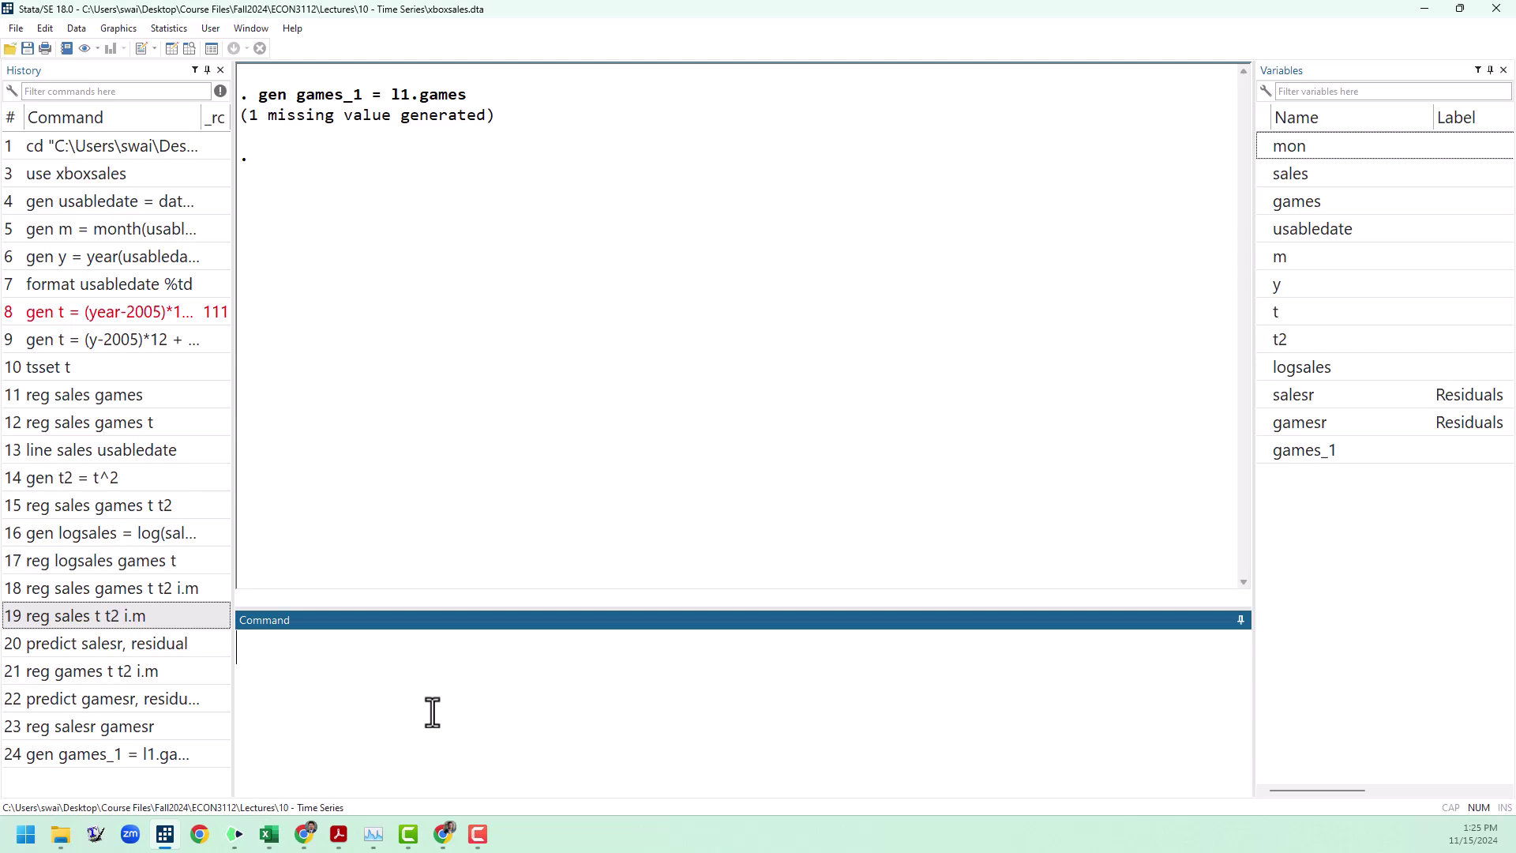
{"action": "type", "text": "gen games"}
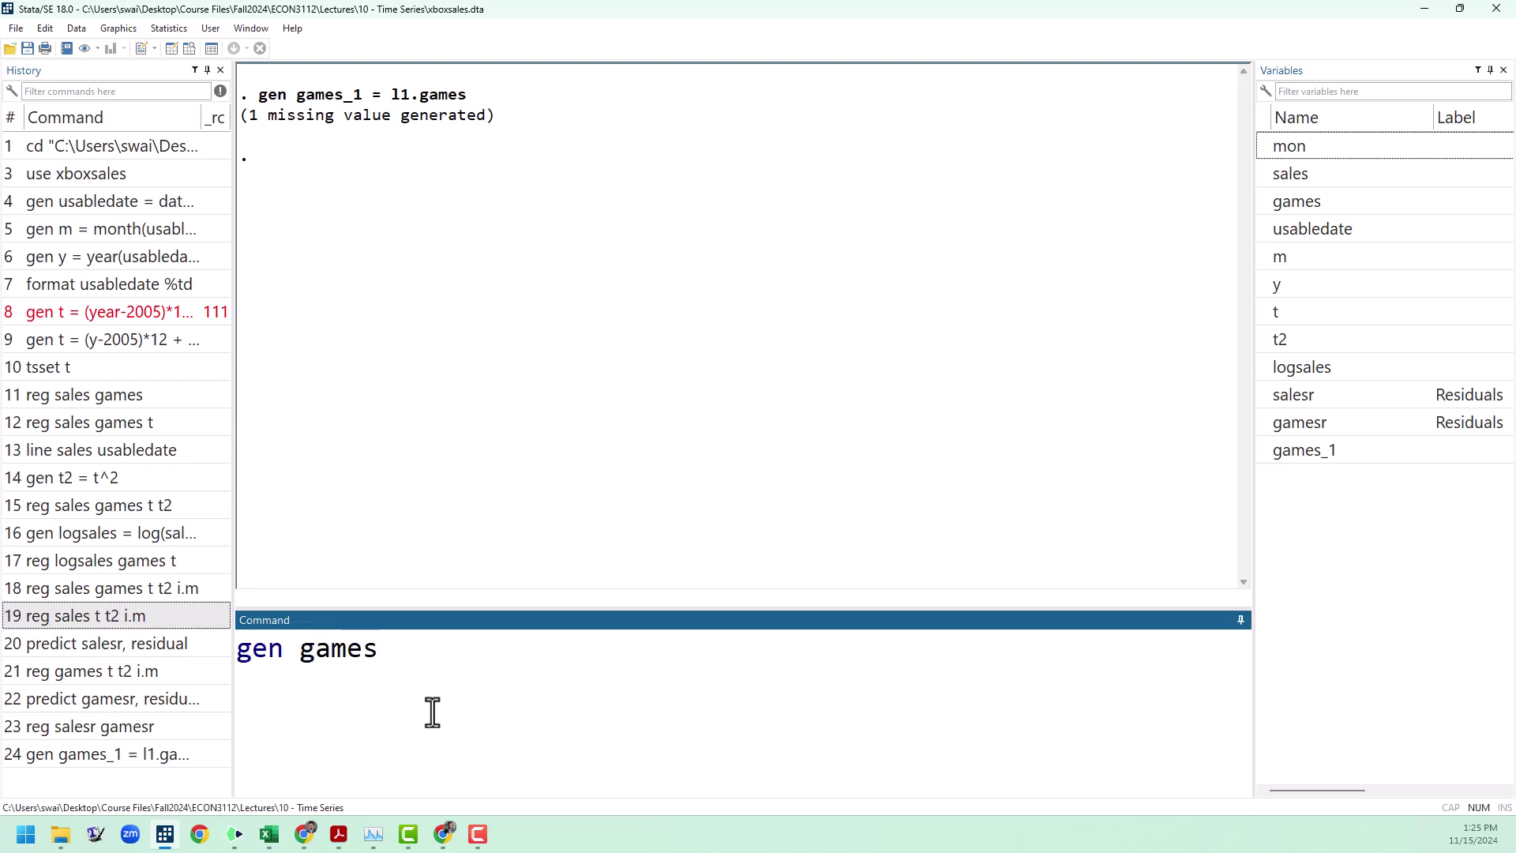
{"action": "type", "text": "_2 = l2.games"}
{"action": "key", "text": "Return"}
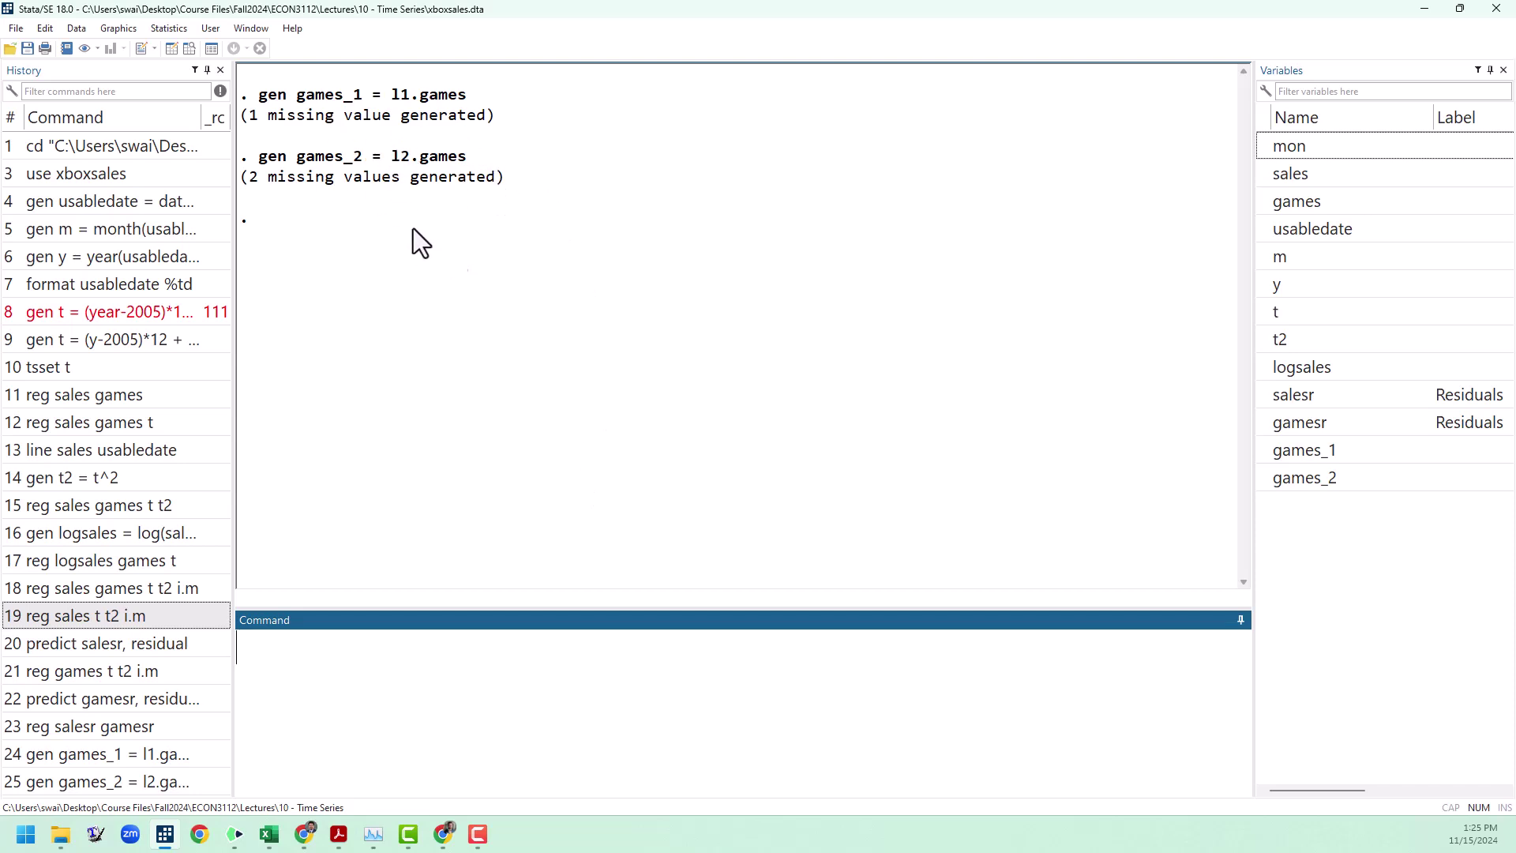
{"action": "left_click", "coordinate": [188, 49]}
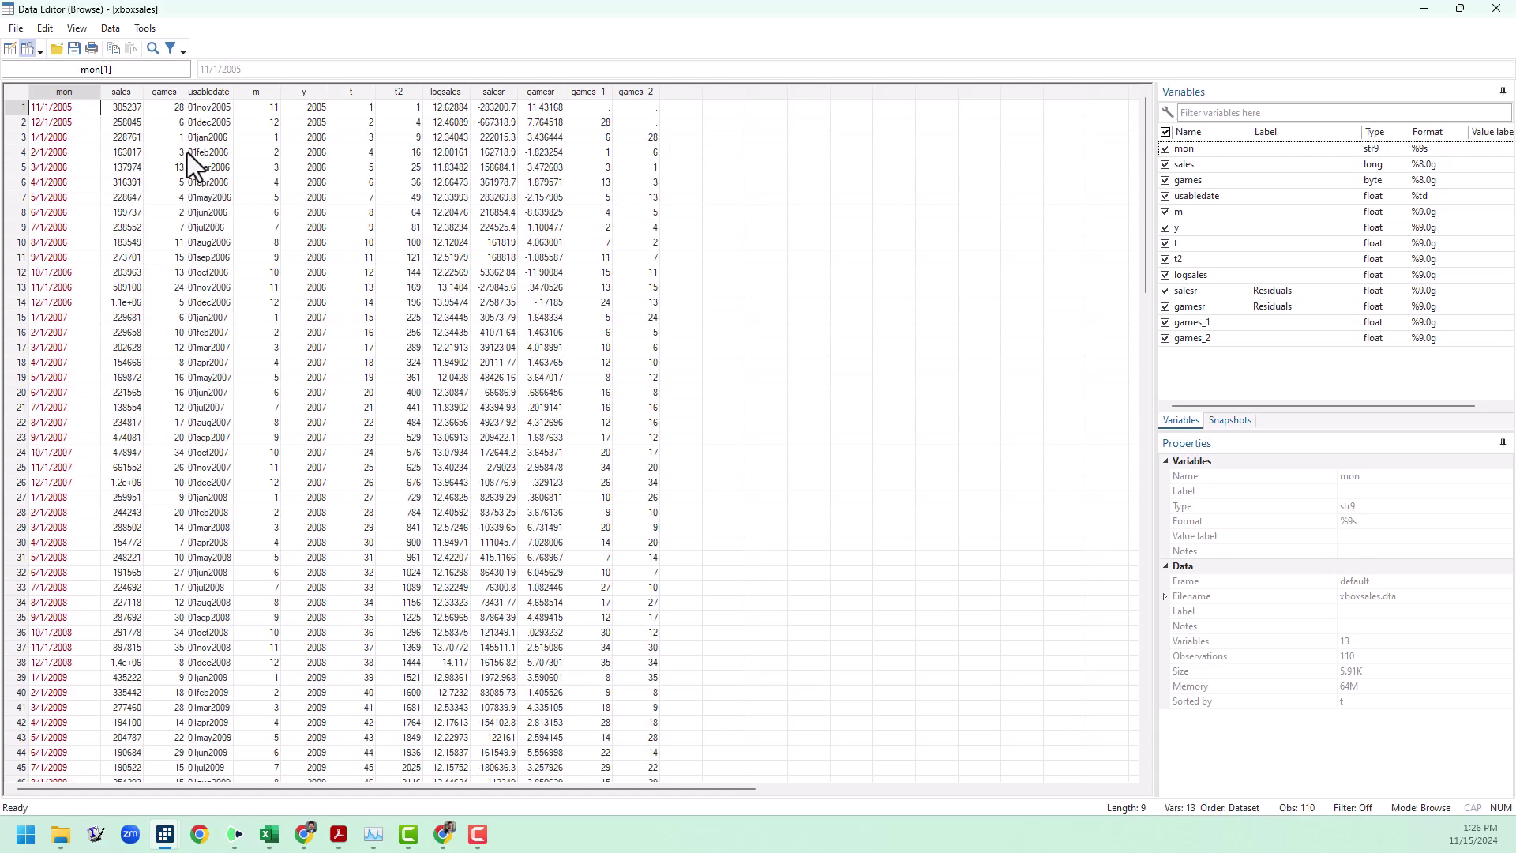
{"action": "left_click", "coordinate": [171, 94]}
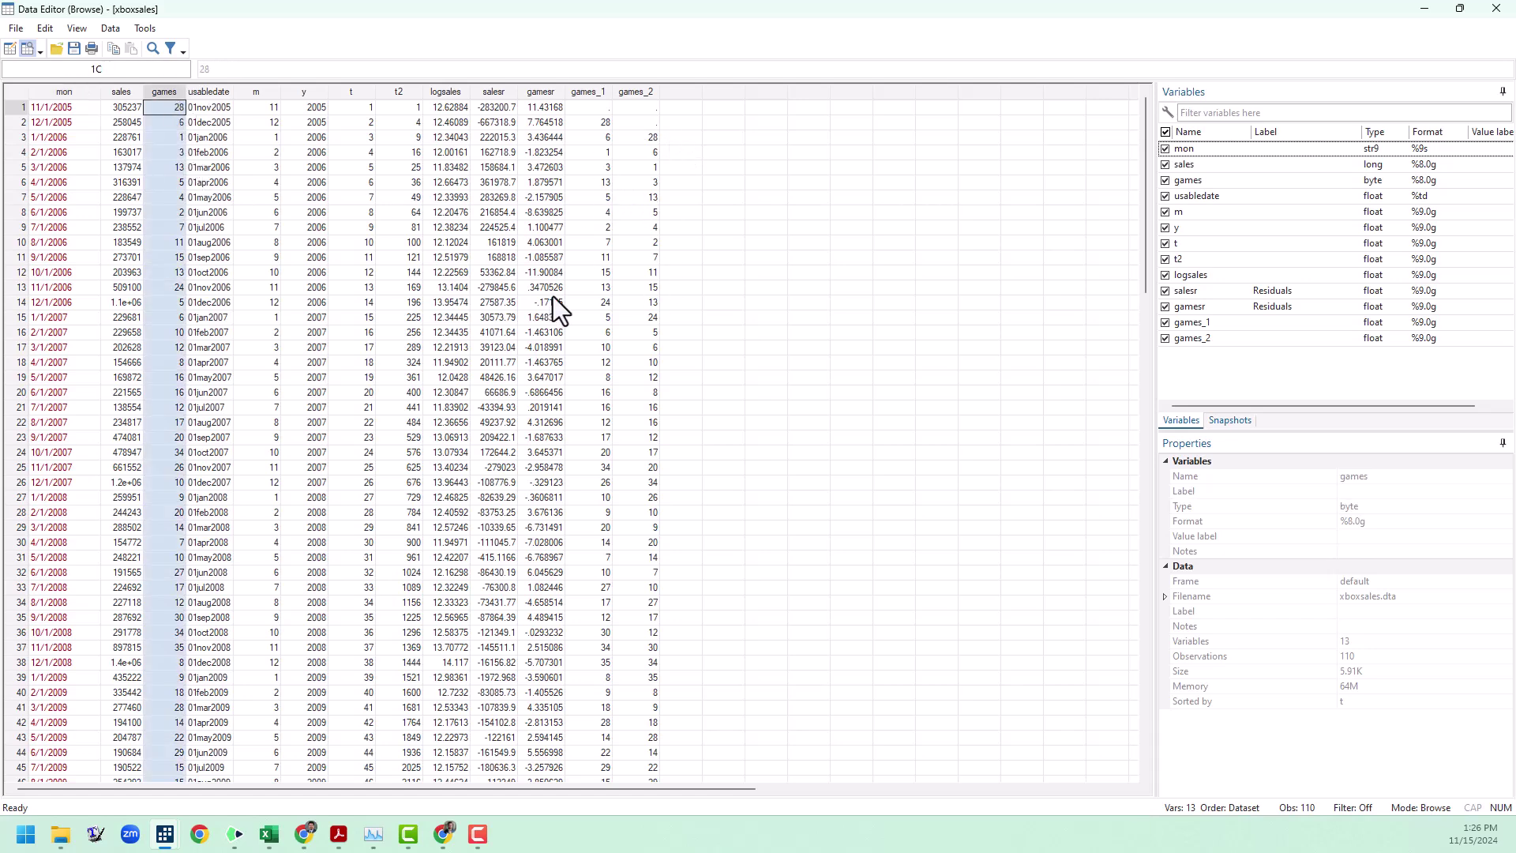
{"action": "left_click", "coordinate": [597, 94]}
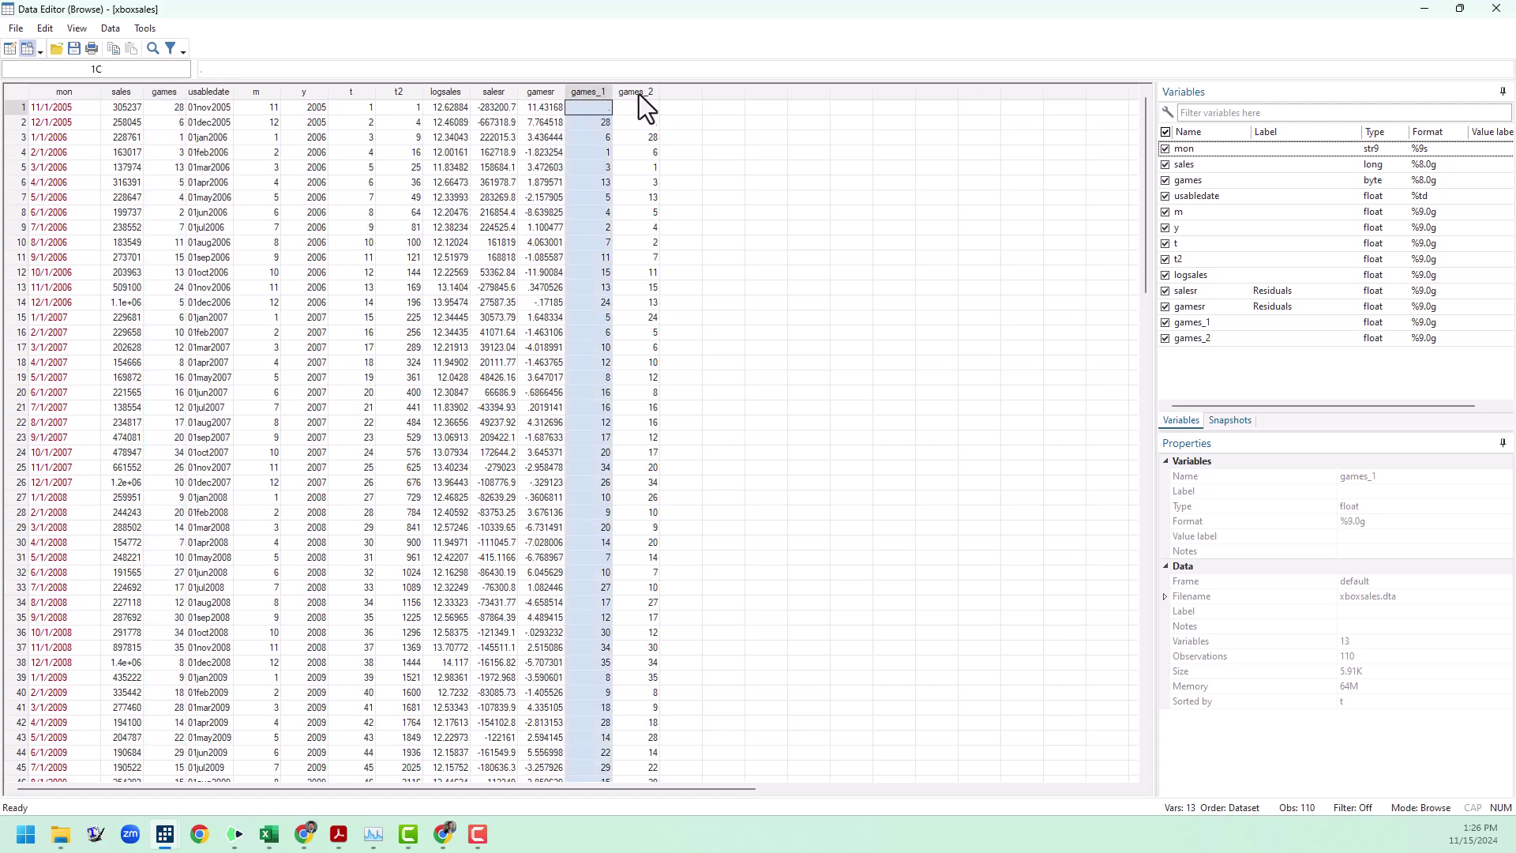
{"action": "left_click", "coordinate": [637, 94]}
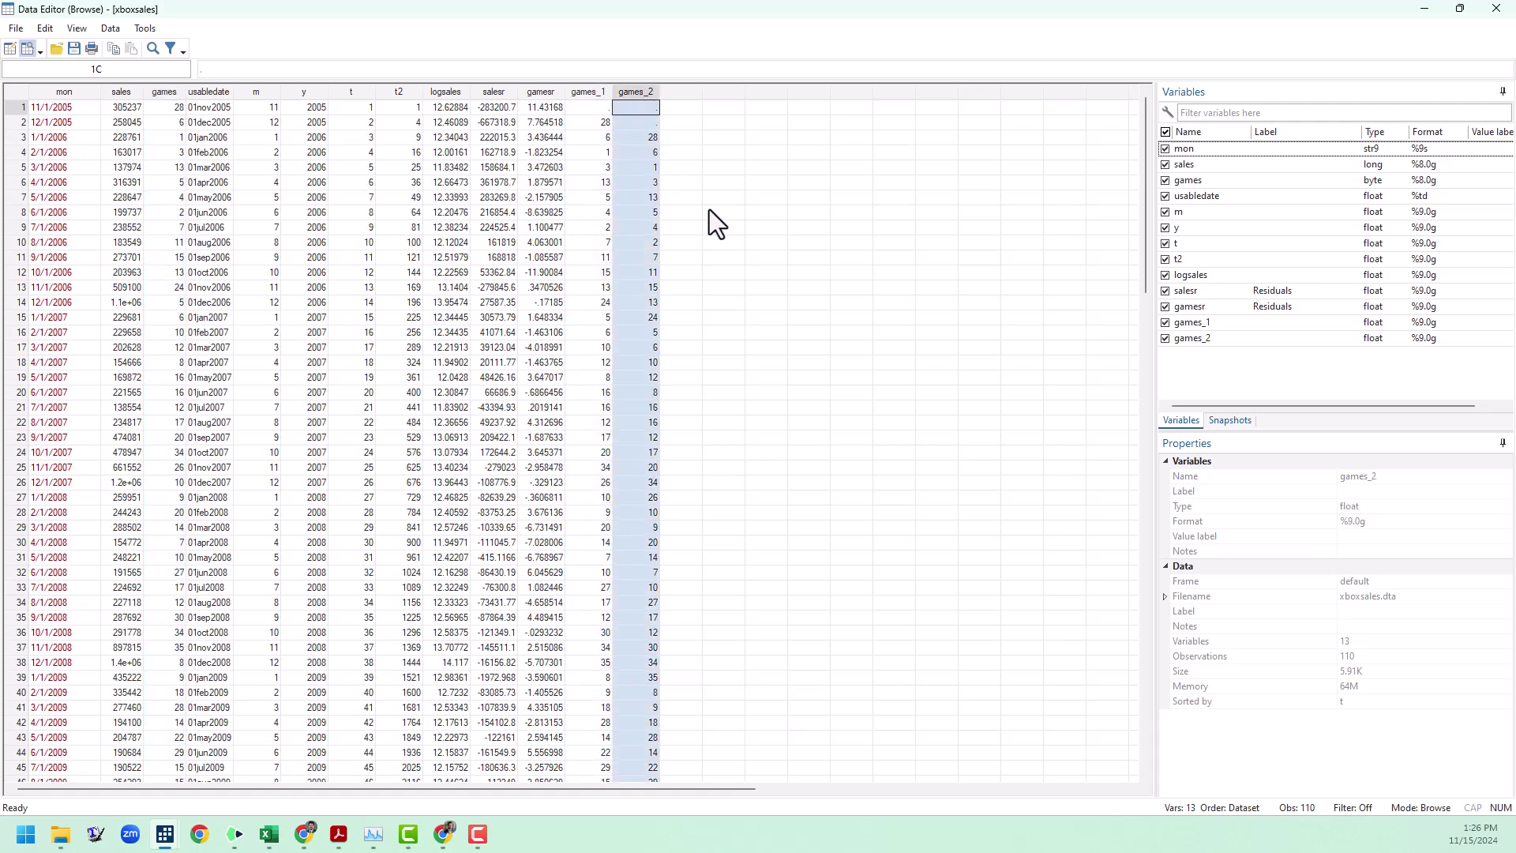
{"action": "left_click", "coordinate": [1495, 9]}
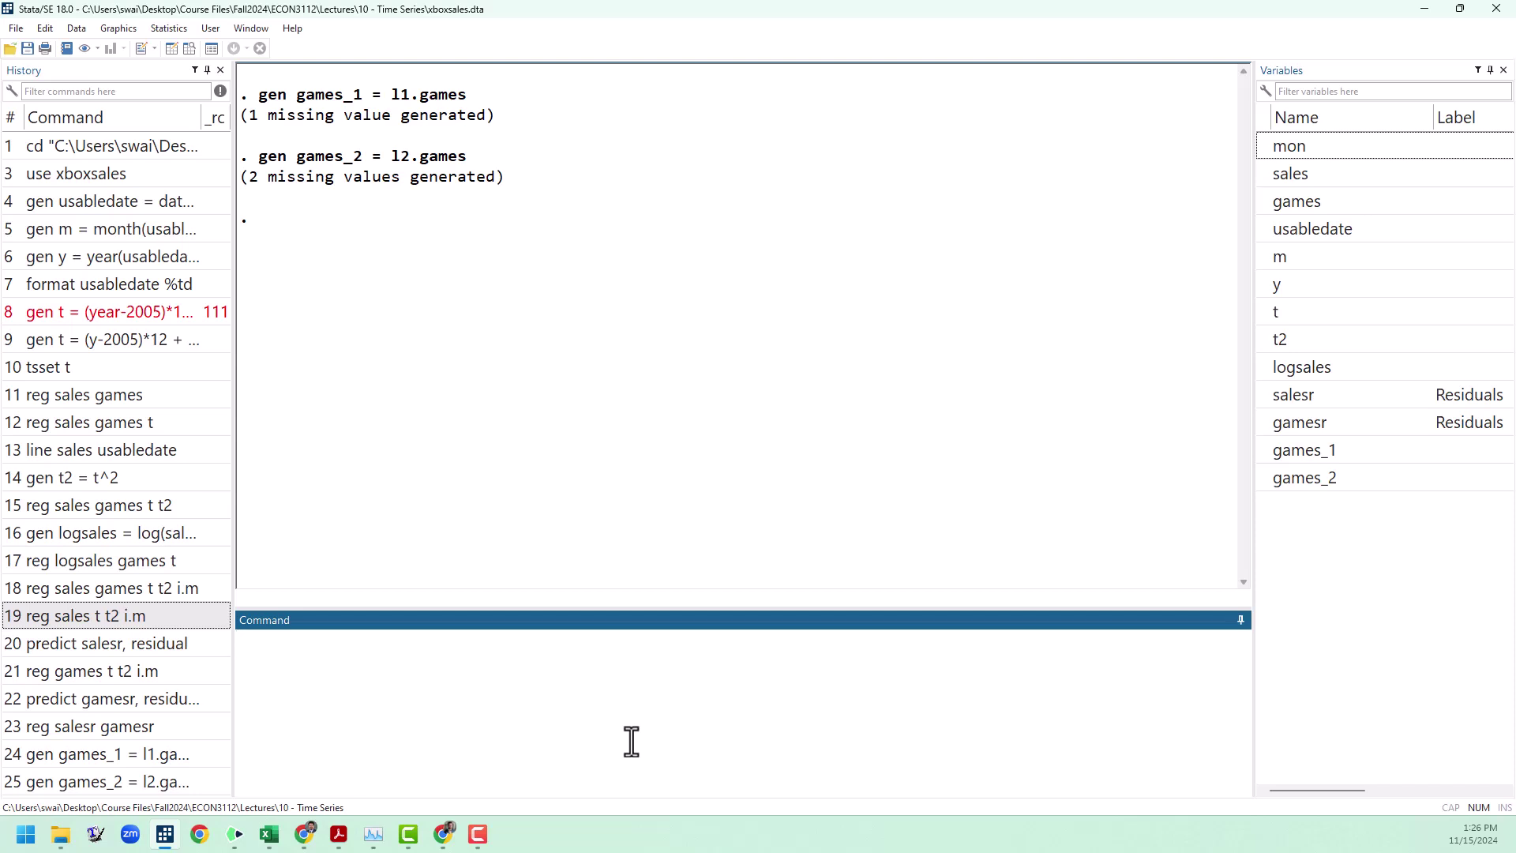
Generate gameslead = f1.games and confirm in the Data Editor that observation 110 is empty
{"action": "type", "text": "gen gameslead = "}
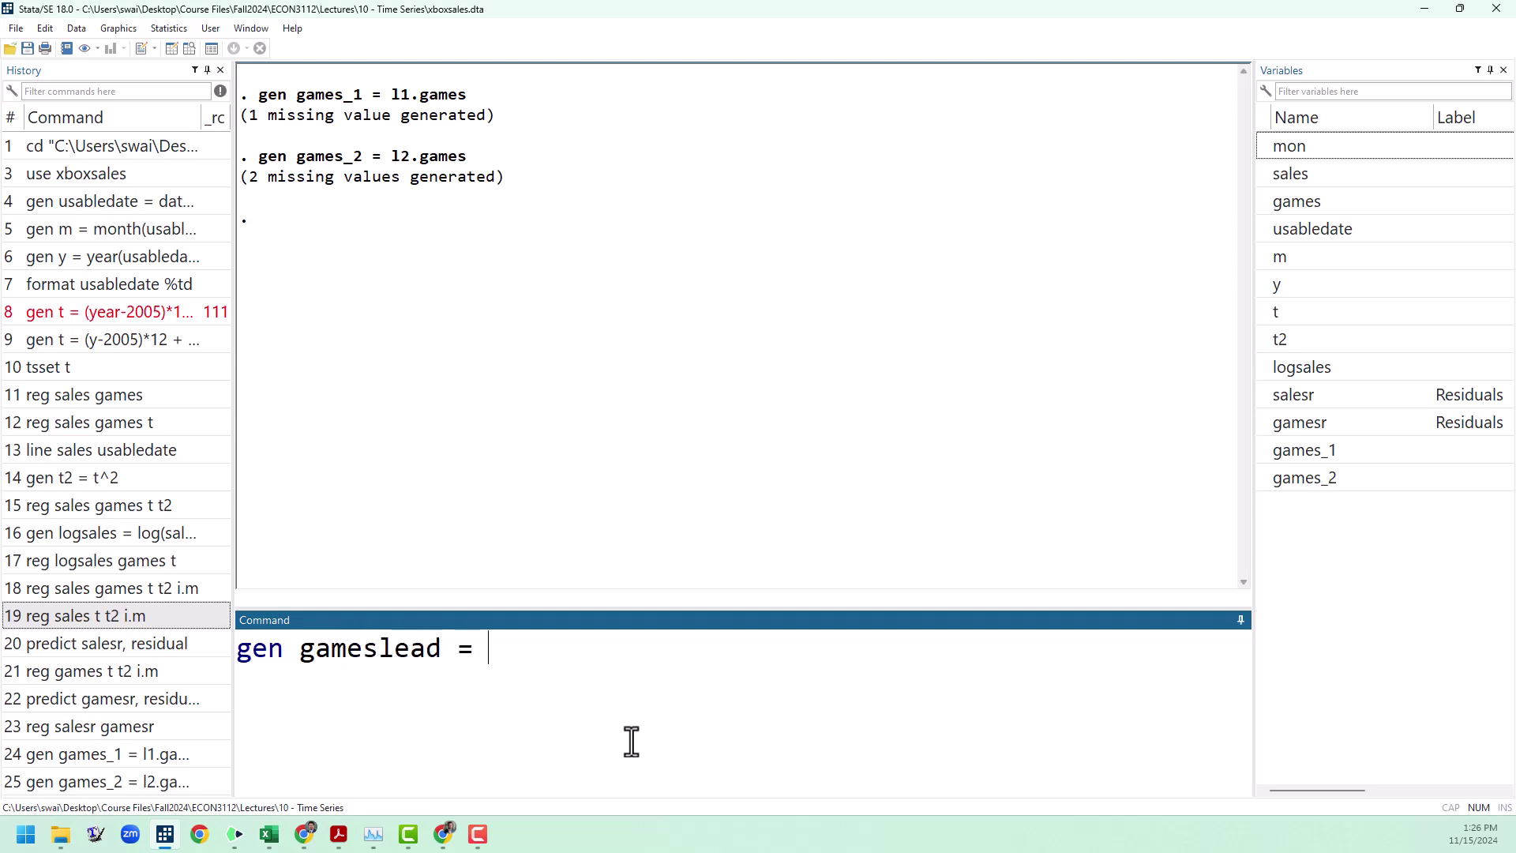
{"action": "type", "text": "f1.games"}
{"action": "key", "text": "Return"}
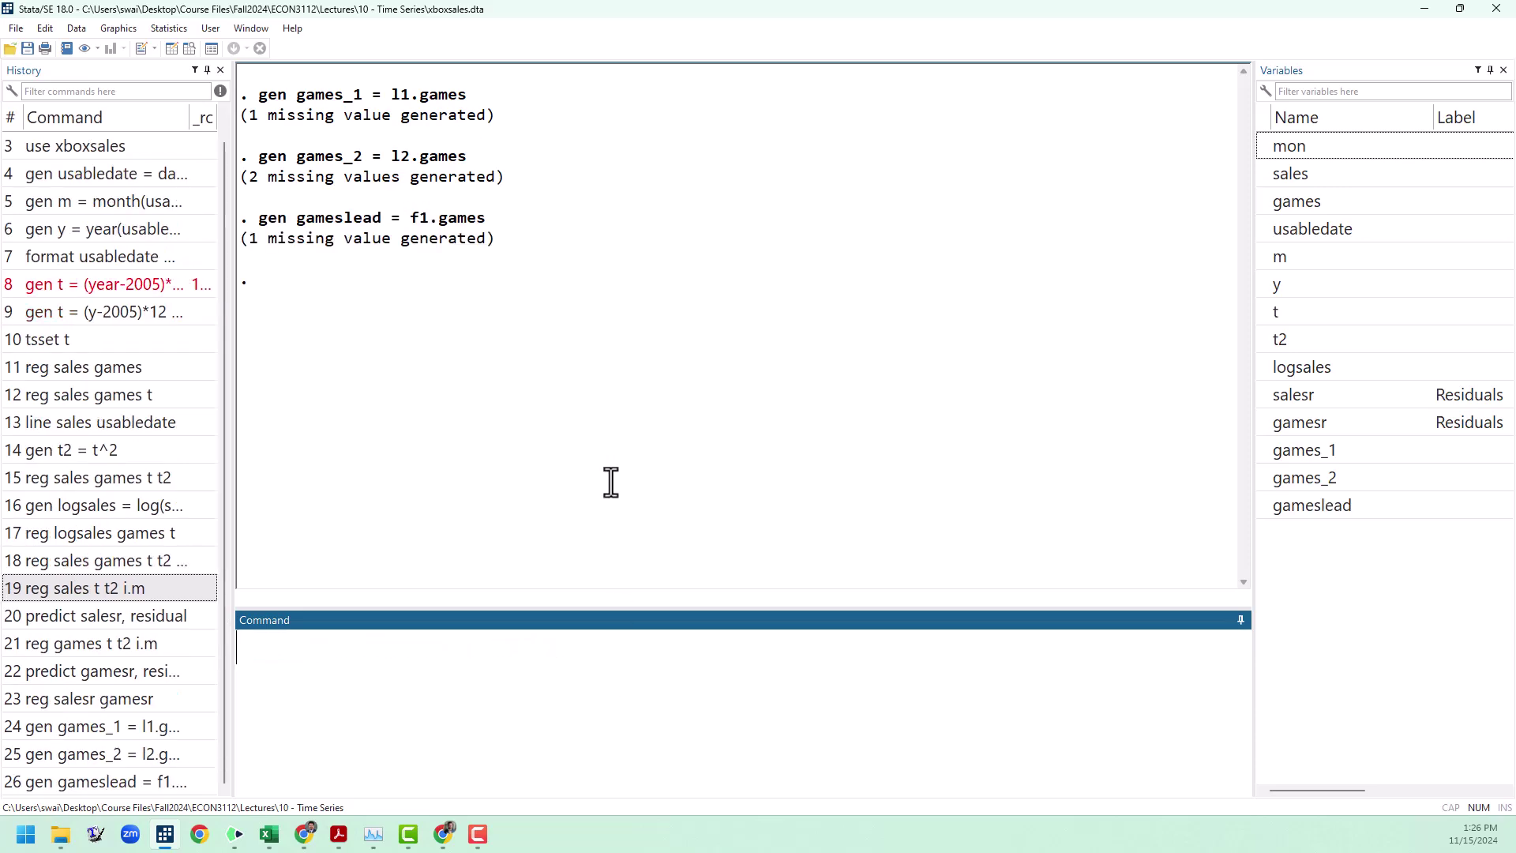
{"action": "left_click", "coordinate": [189, 52]}
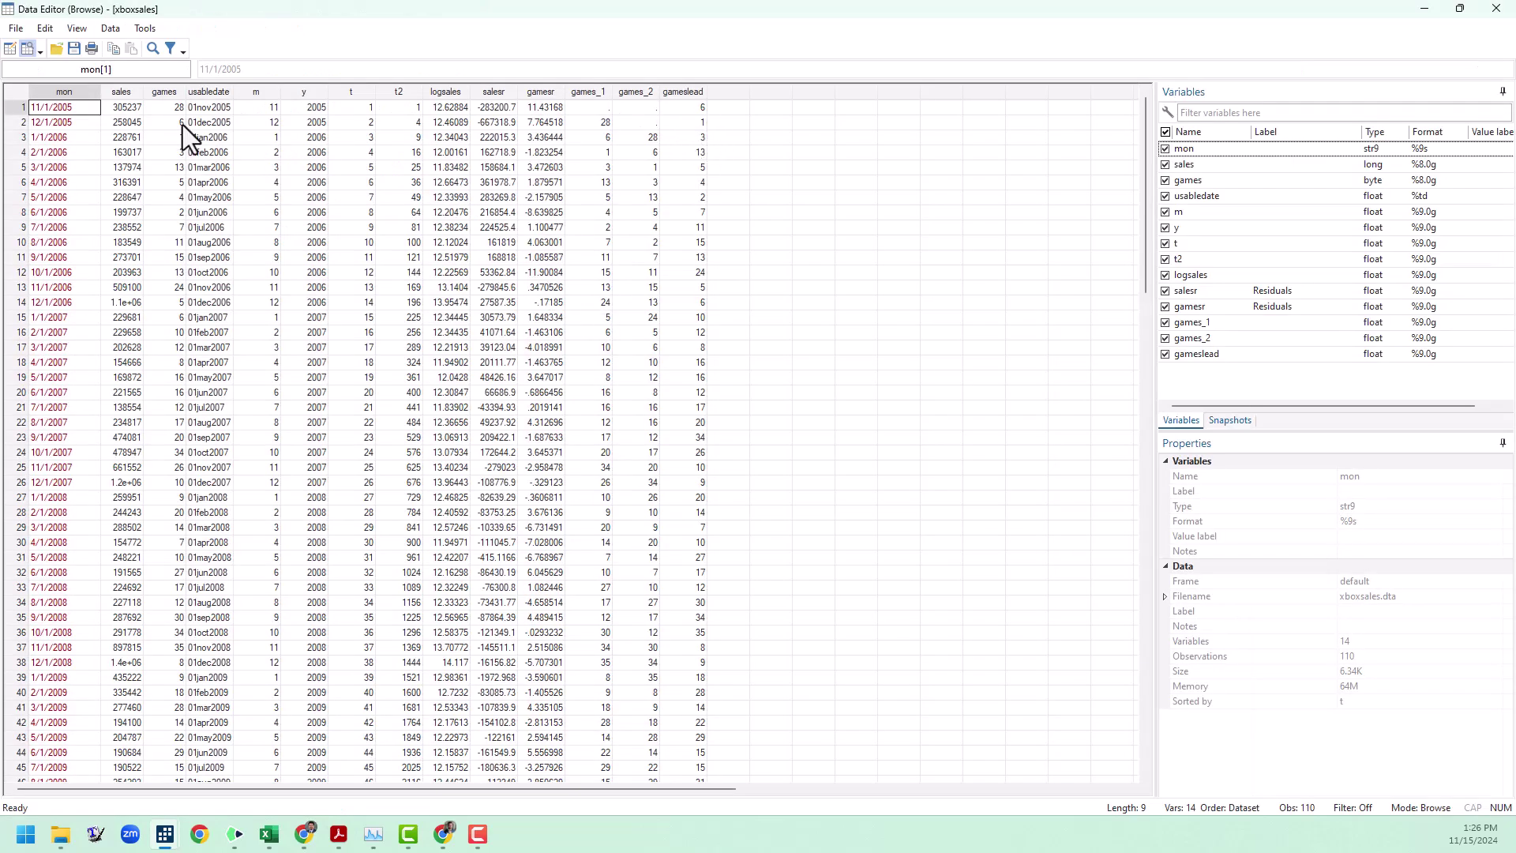
{"action": "left_click", "coordinate": [176, 123]}
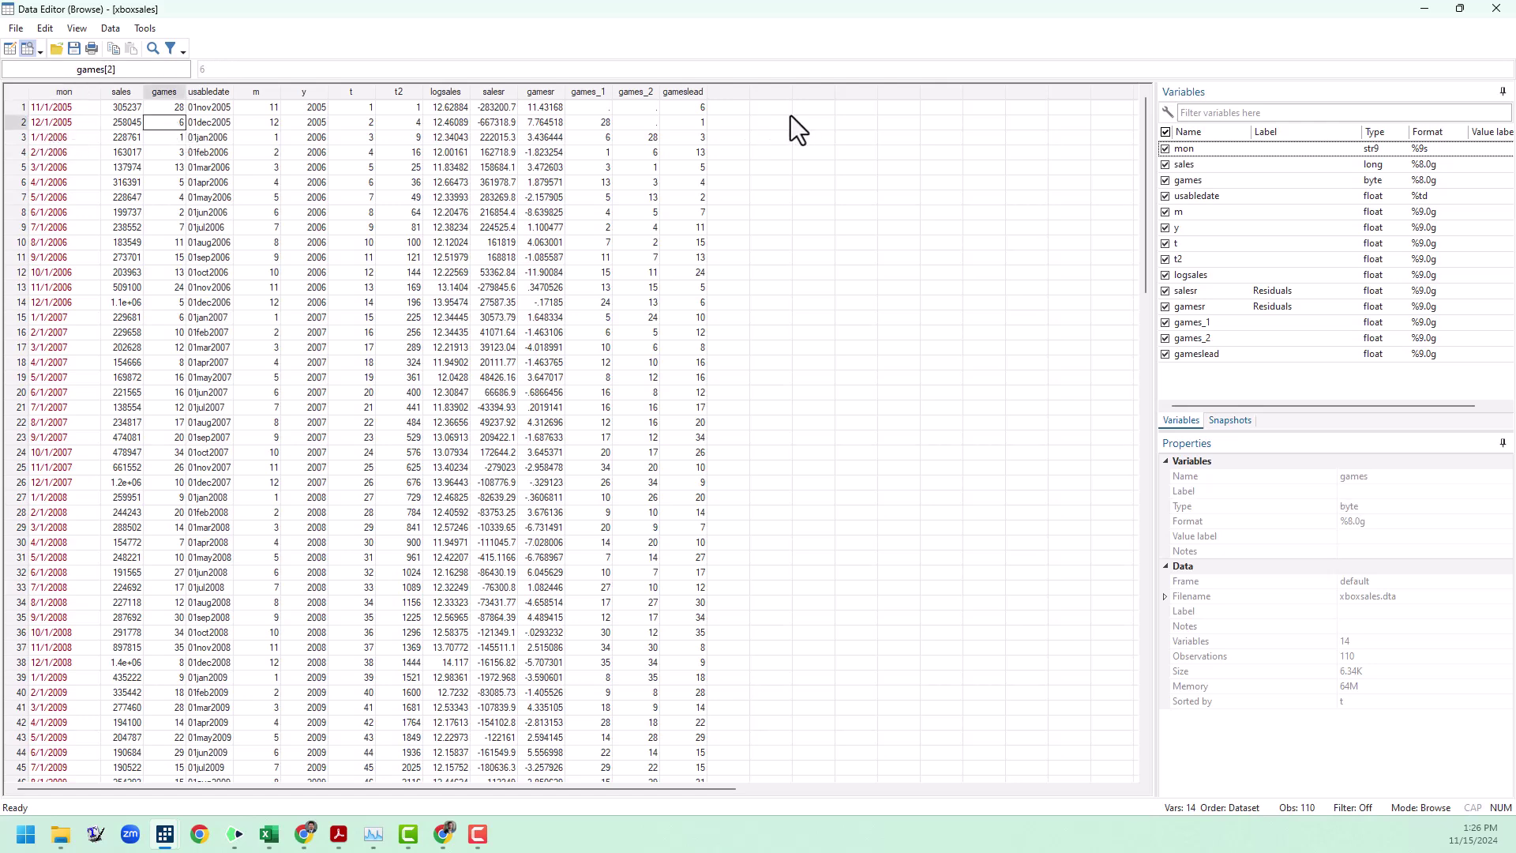
{"action": "left_click", "coordinate": [691, 108]}
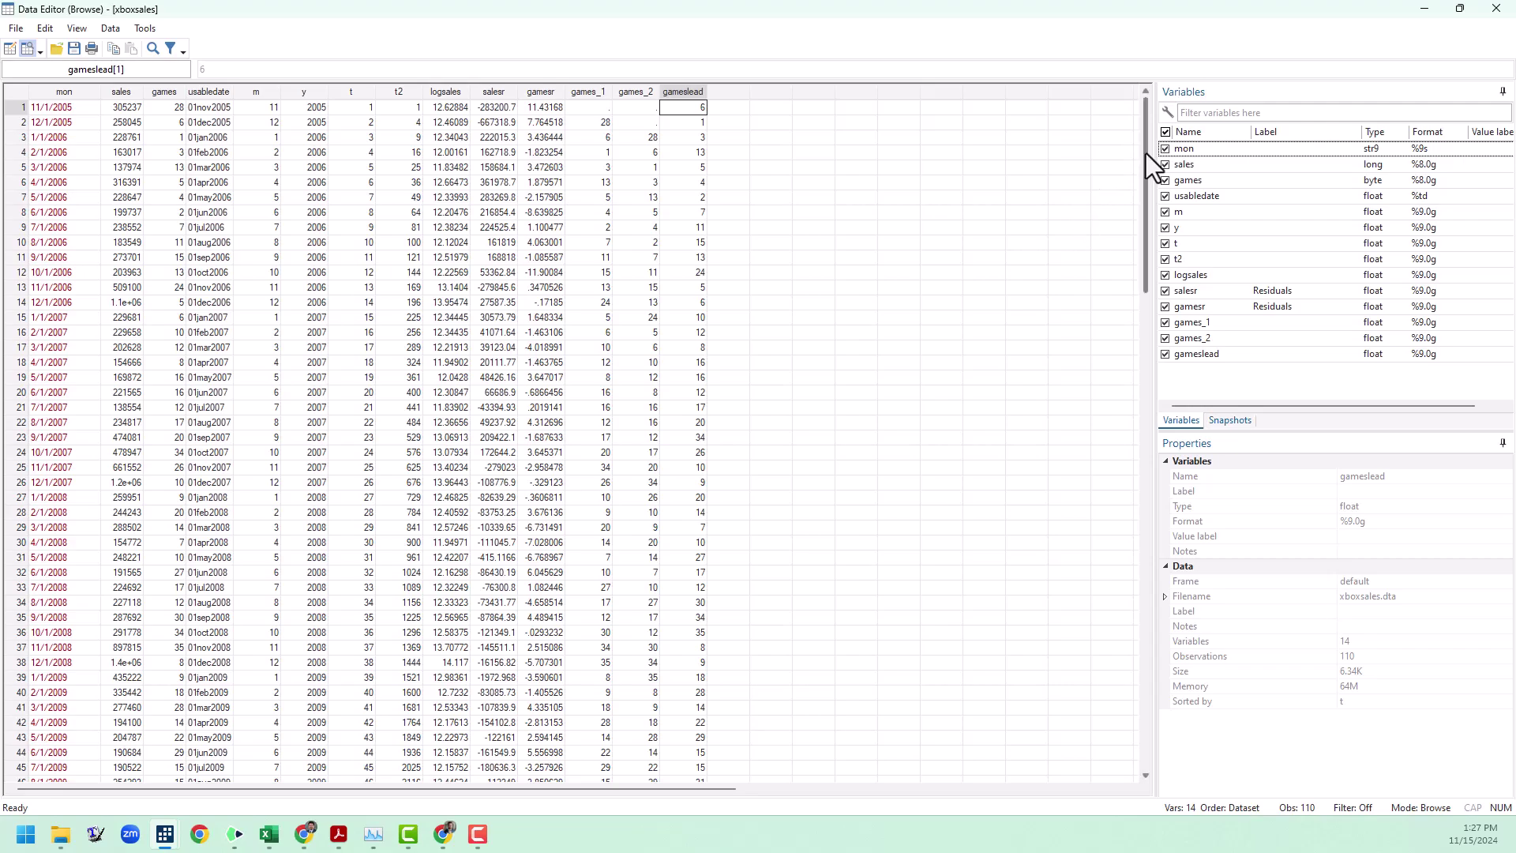
{"action": "left_click_drag", "start_coordinate": [1145, 155], "coordinate": [1119, 489]}
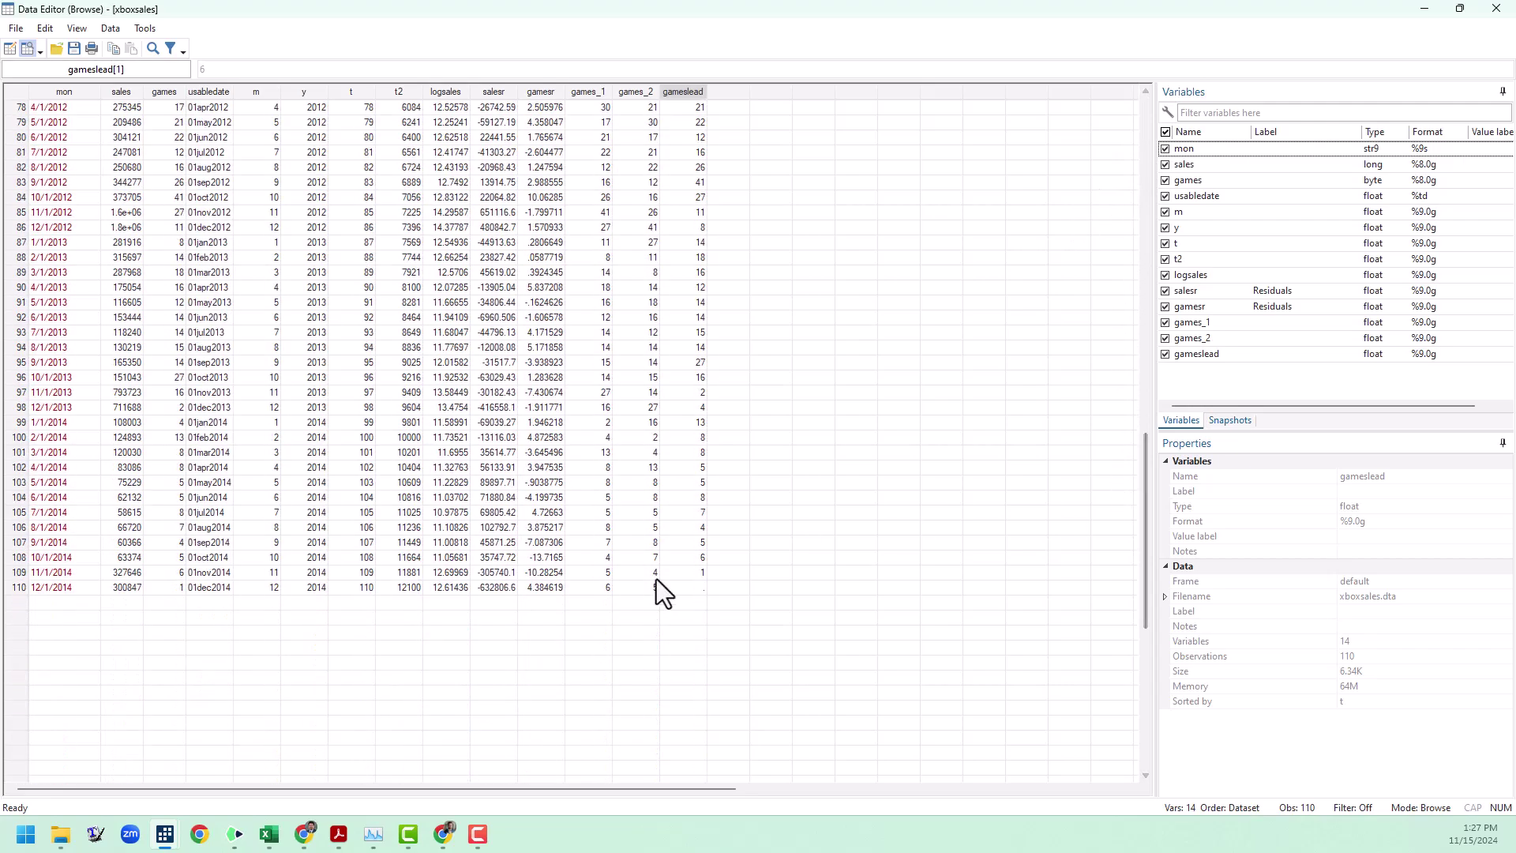
{"action": "left_click", "coordinate": [681, 603]}
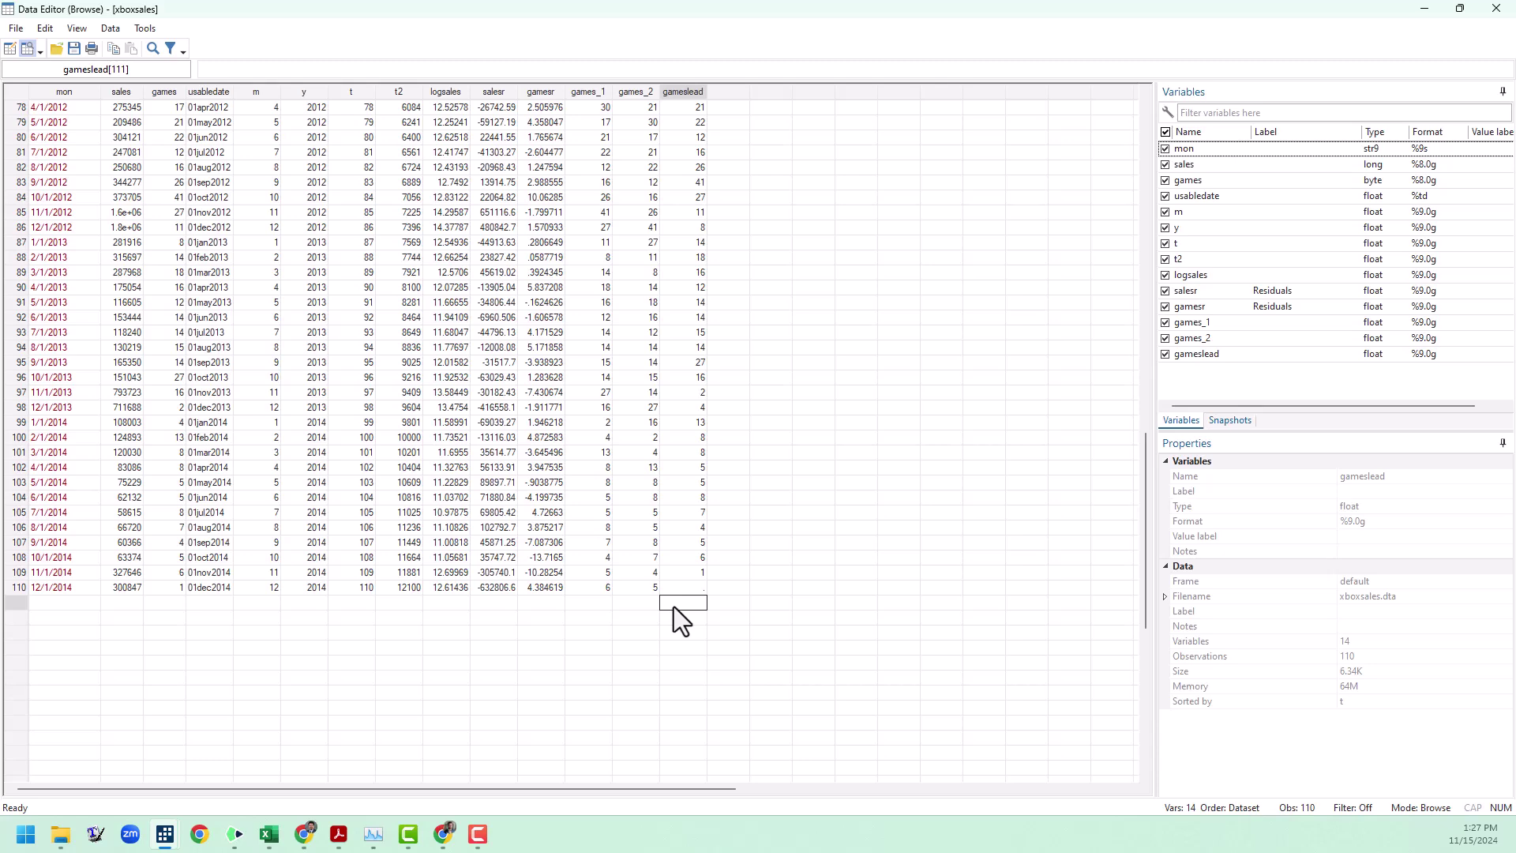
Run reg sales games_1 games_2, giving 108 observations and R-squared 0.5864
{"action": "left_click", "coordinate": [1496, 9]}
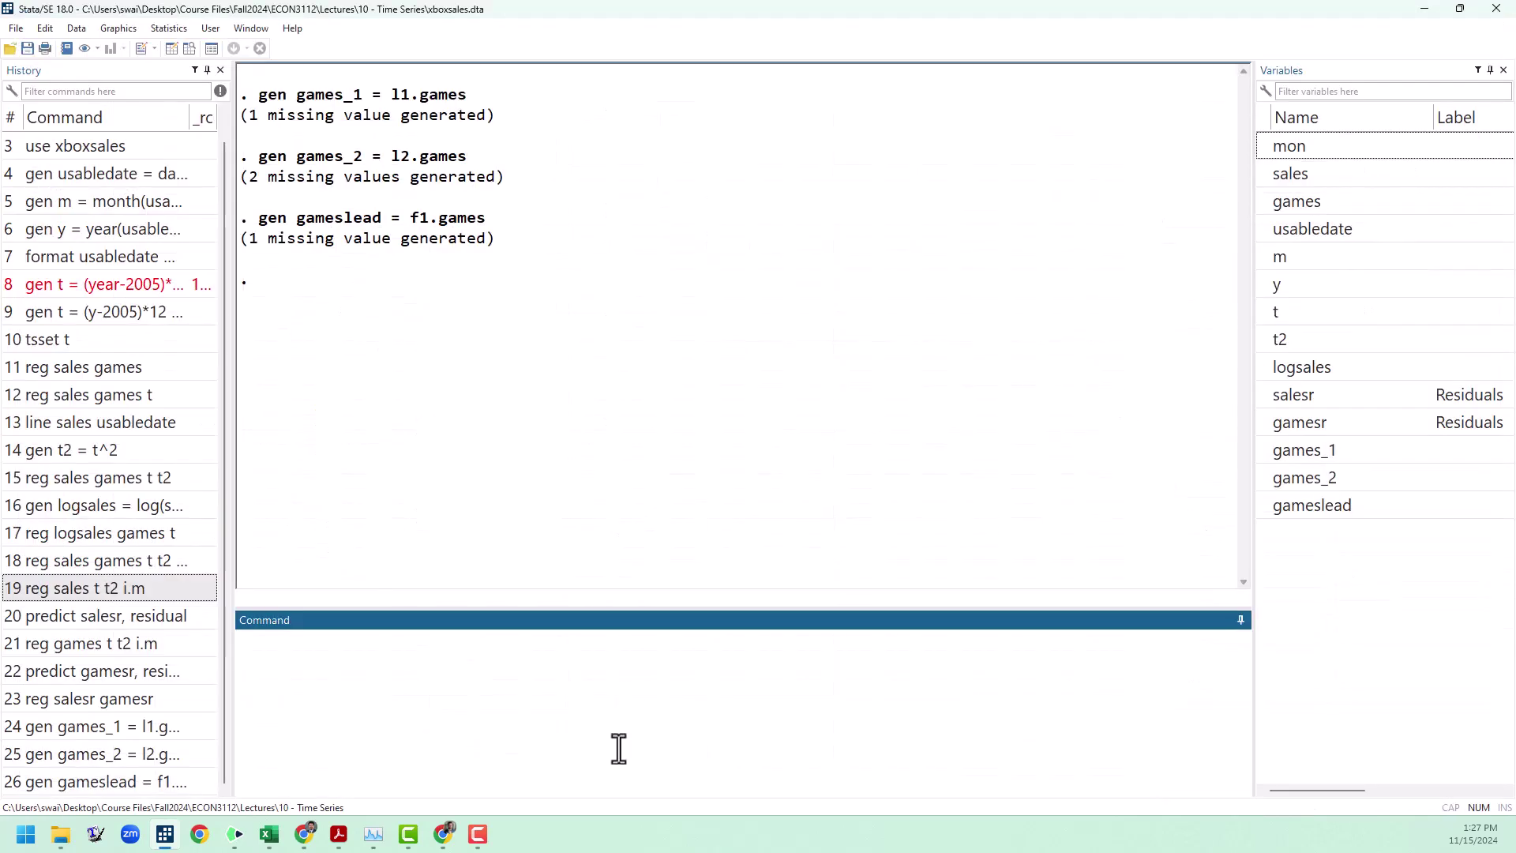
{"action": "type", "text": "reg sale"}
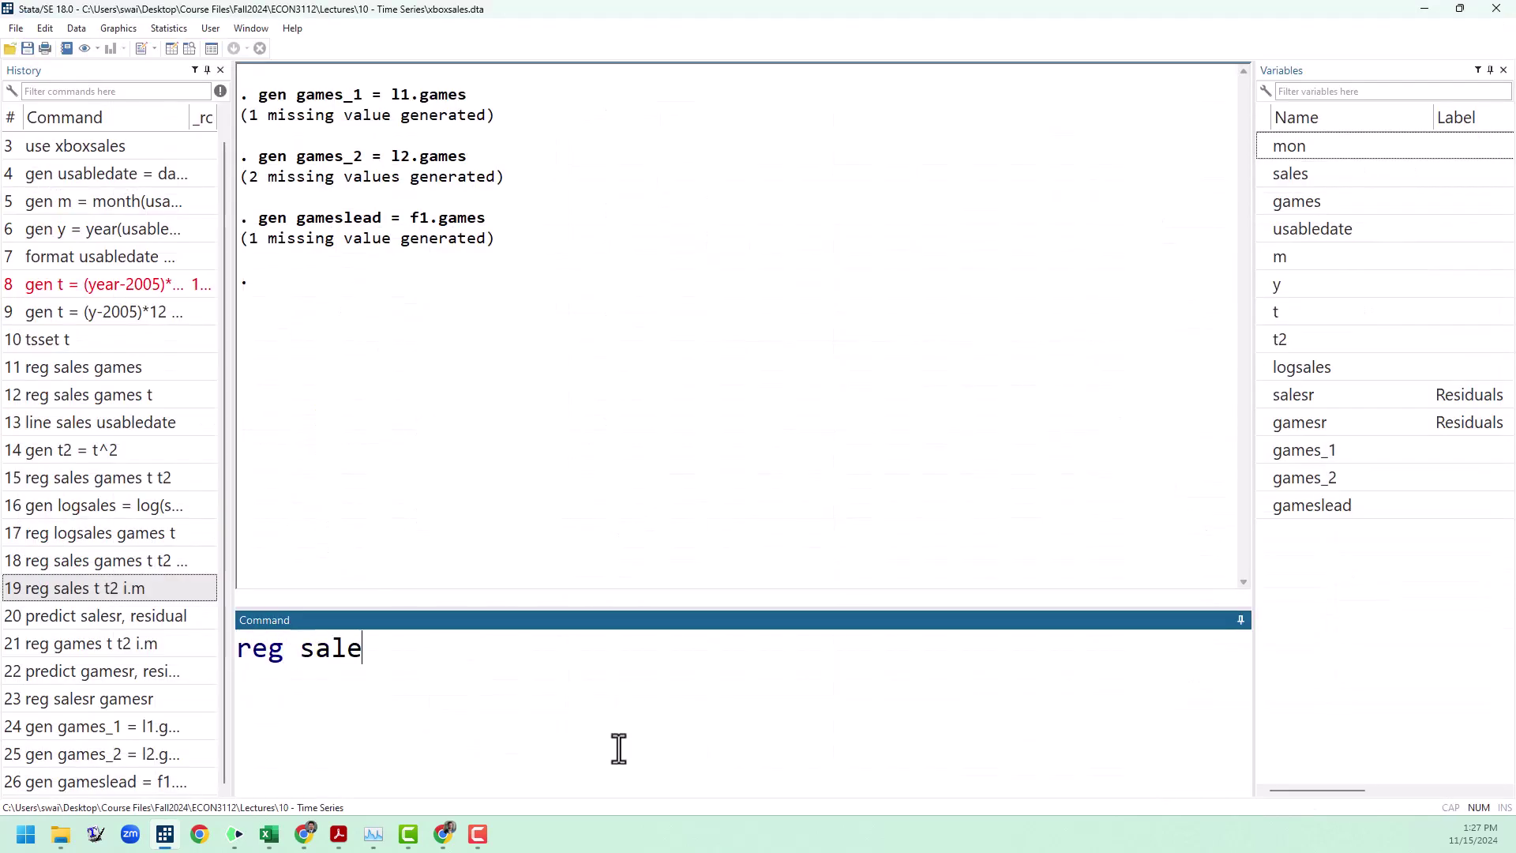
{"action": "type", "text": "s games"}
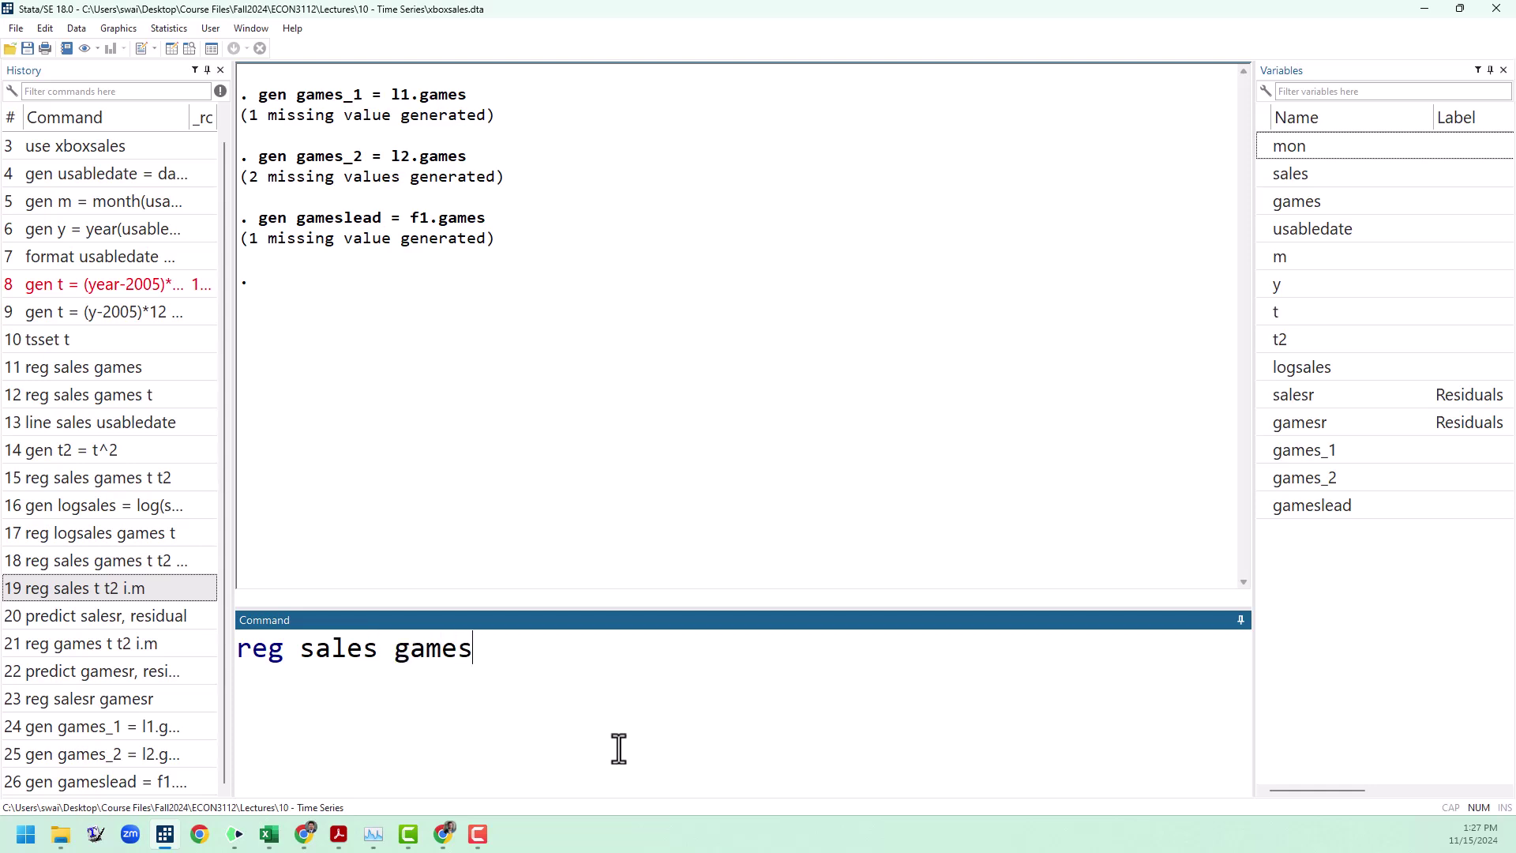
{"action": "type", "text": "_1 games"}
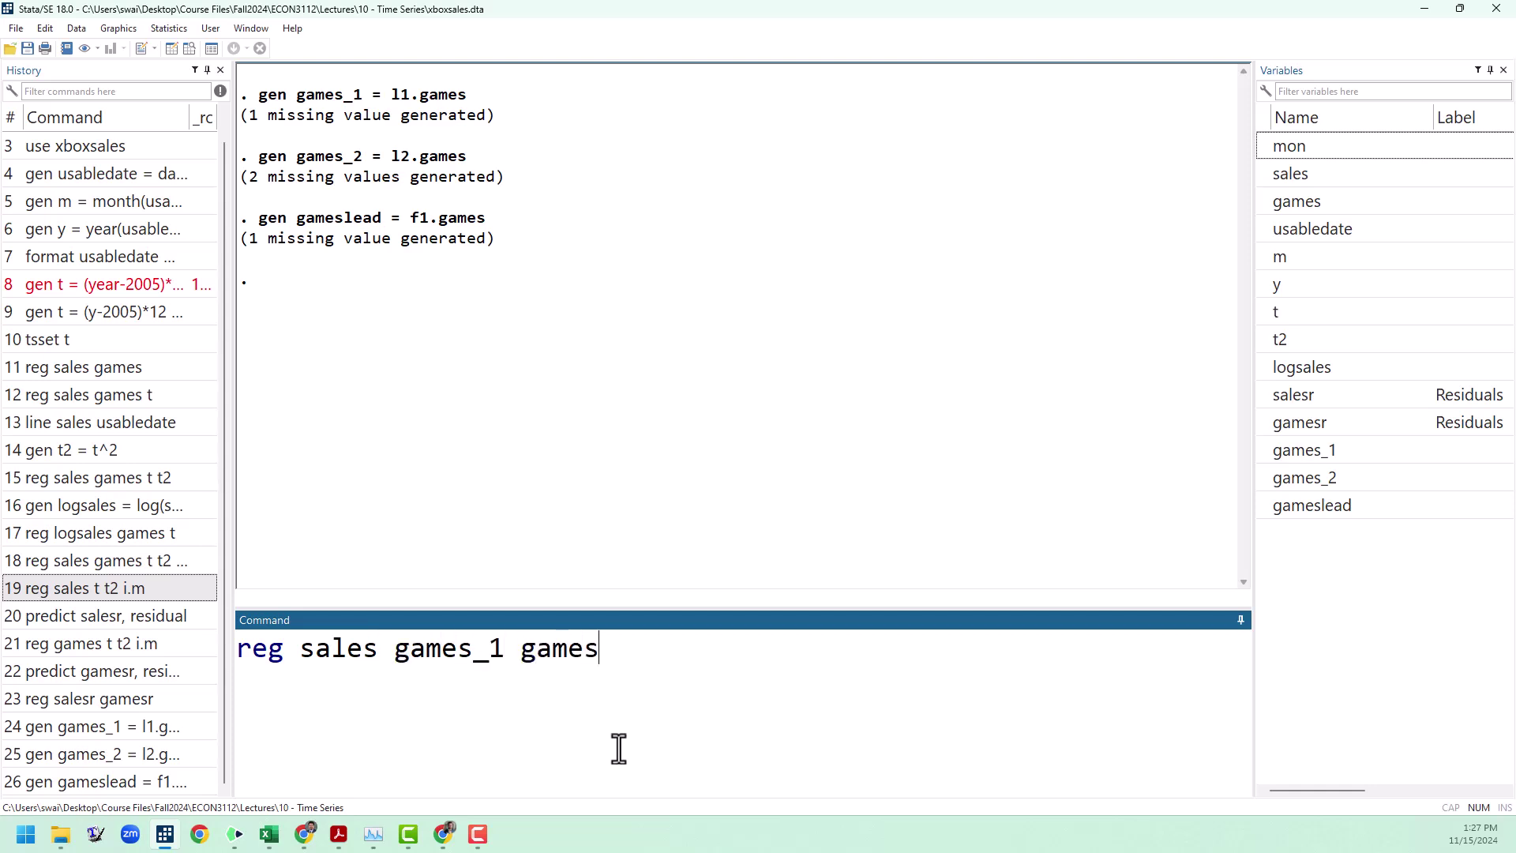
{"action": "type", "text": "_2"}
{"action": "key", "text": "Return"}
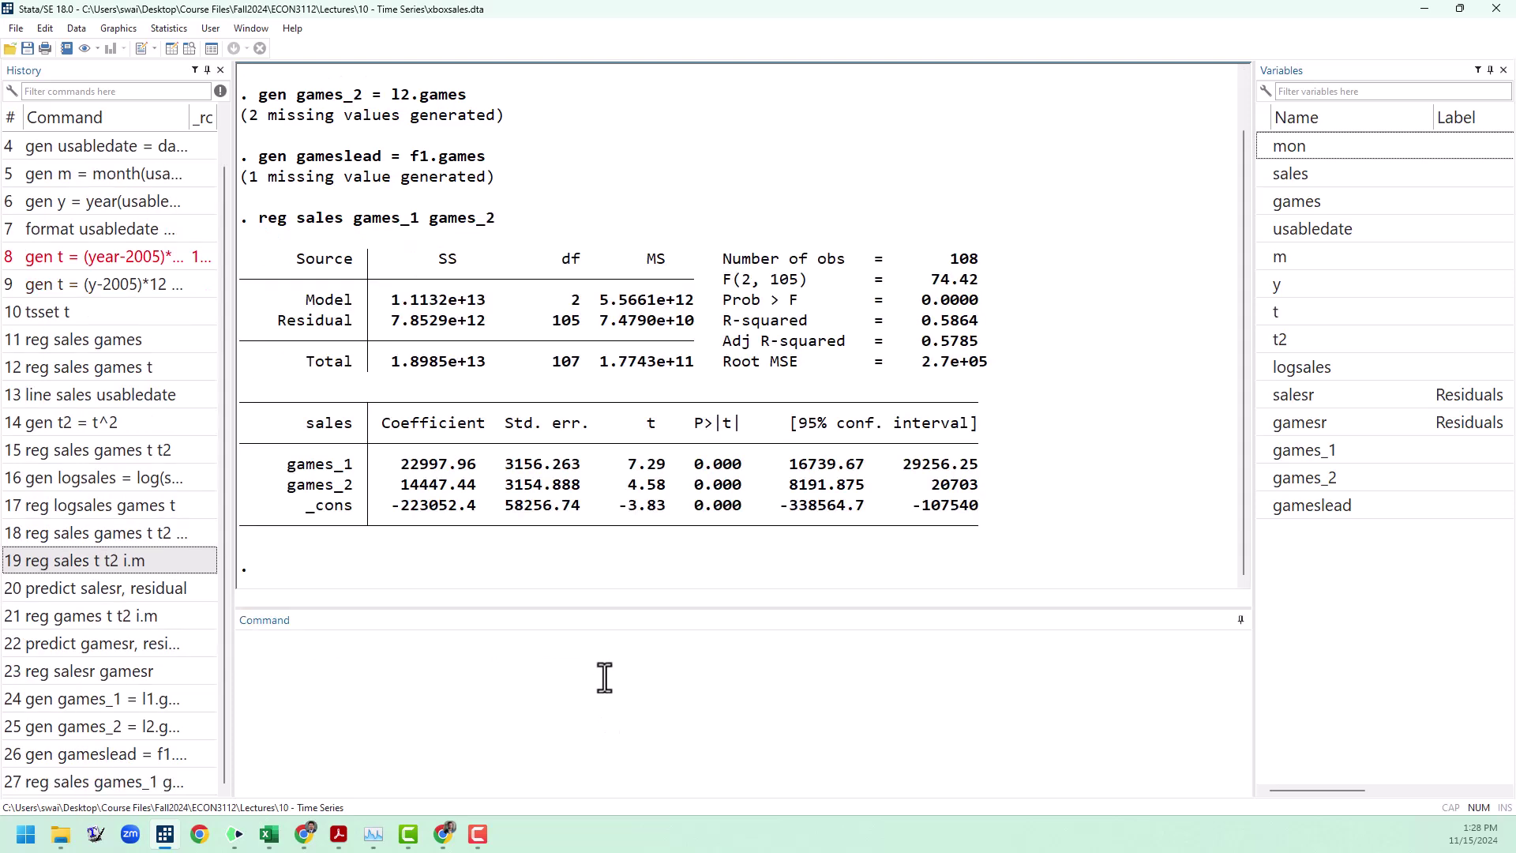
{"action": "left_click_drag", "start_coordinate": [394, 464], "coordinate": [472, 469]}
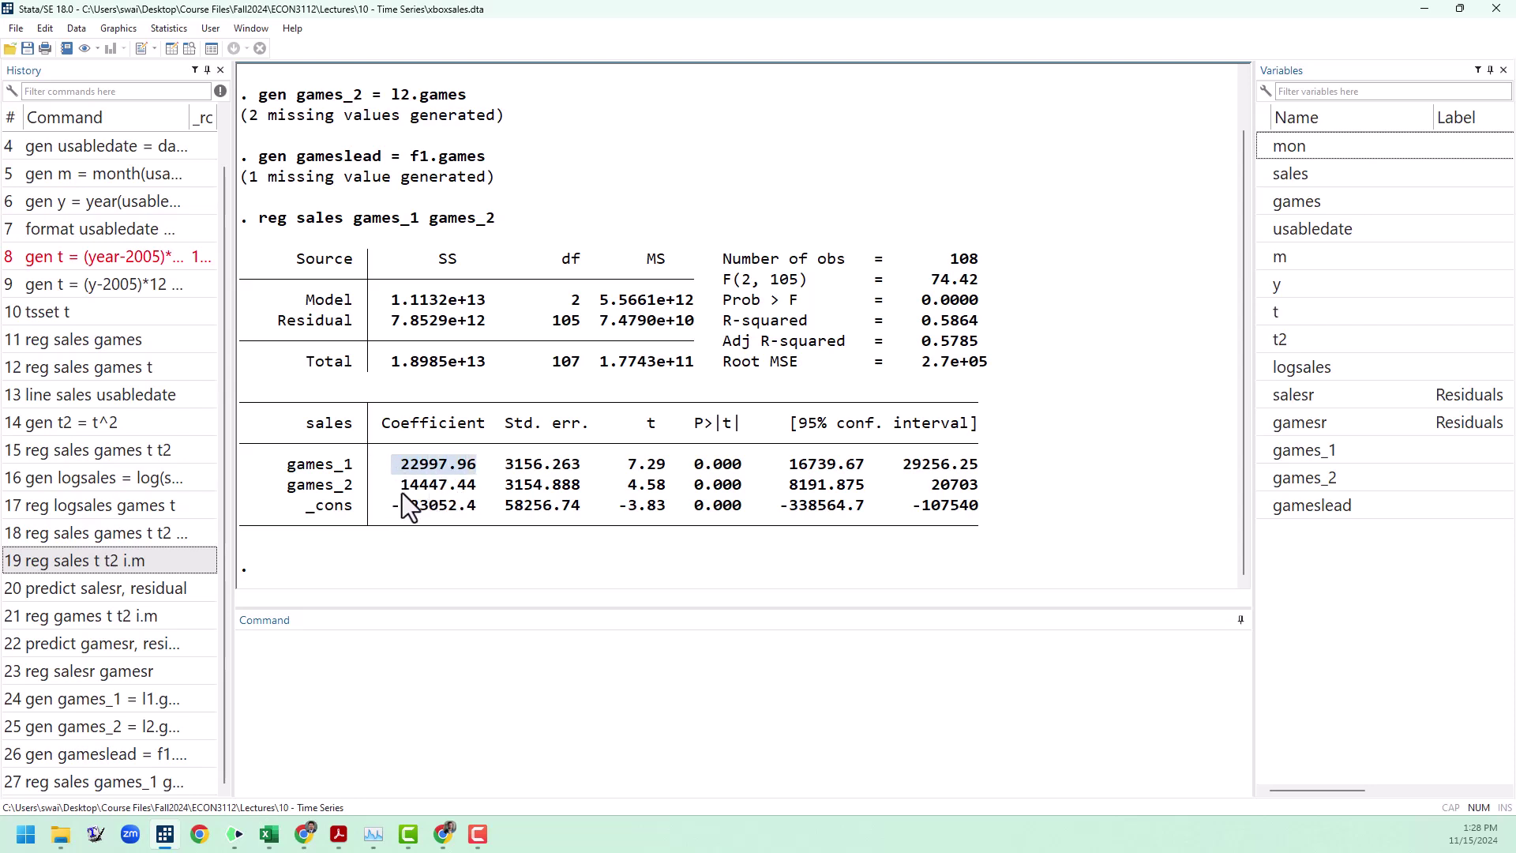
{"action": "left_click_drag", "start_coordinate": [394, 486], "coordinate": [453, 492]}
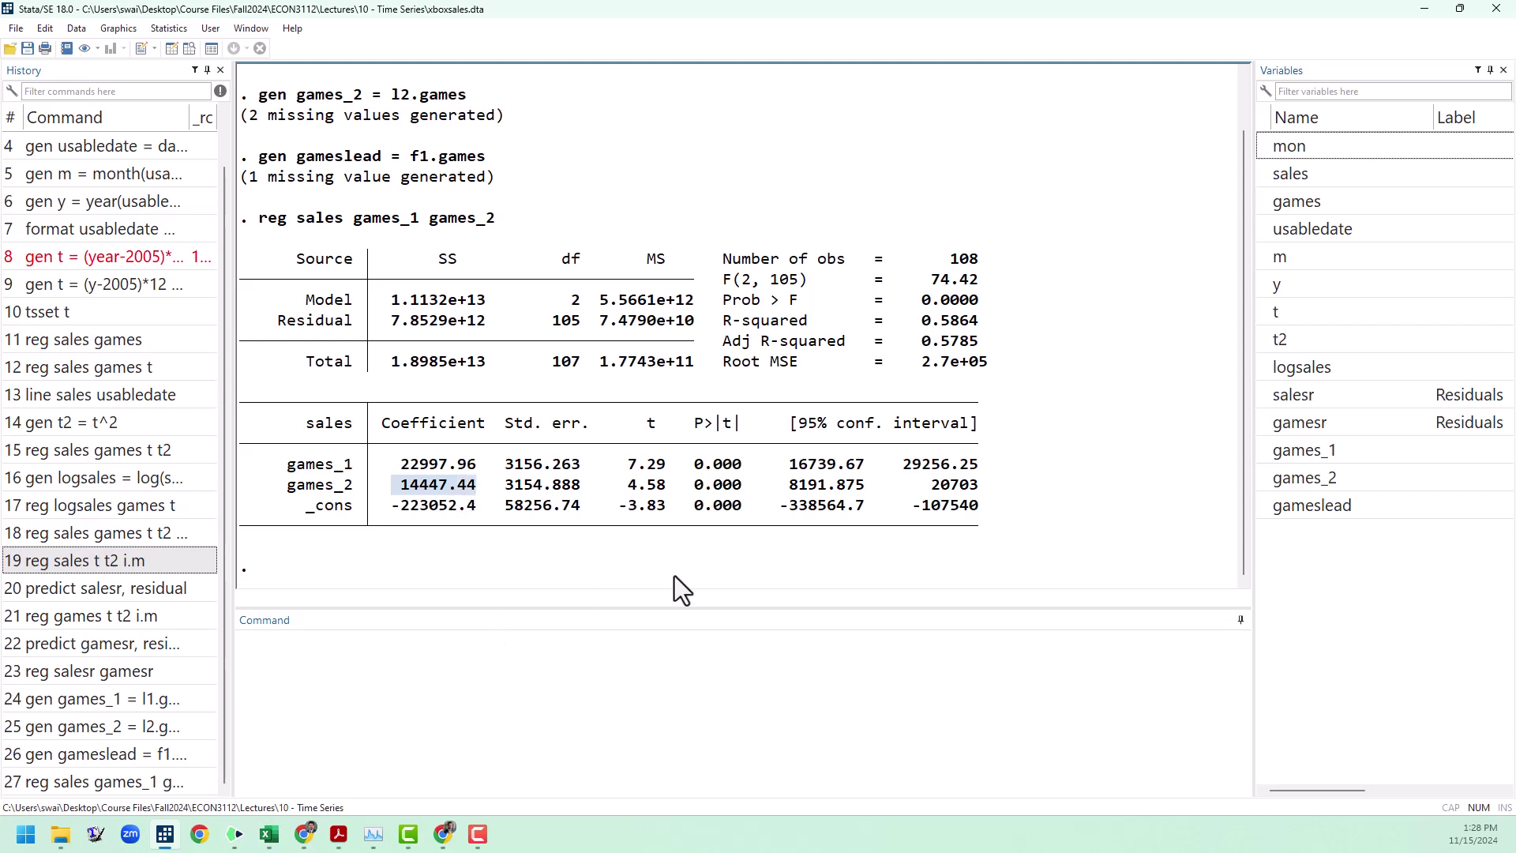
{"action": "left_click", "coordinate": [752, 558]}
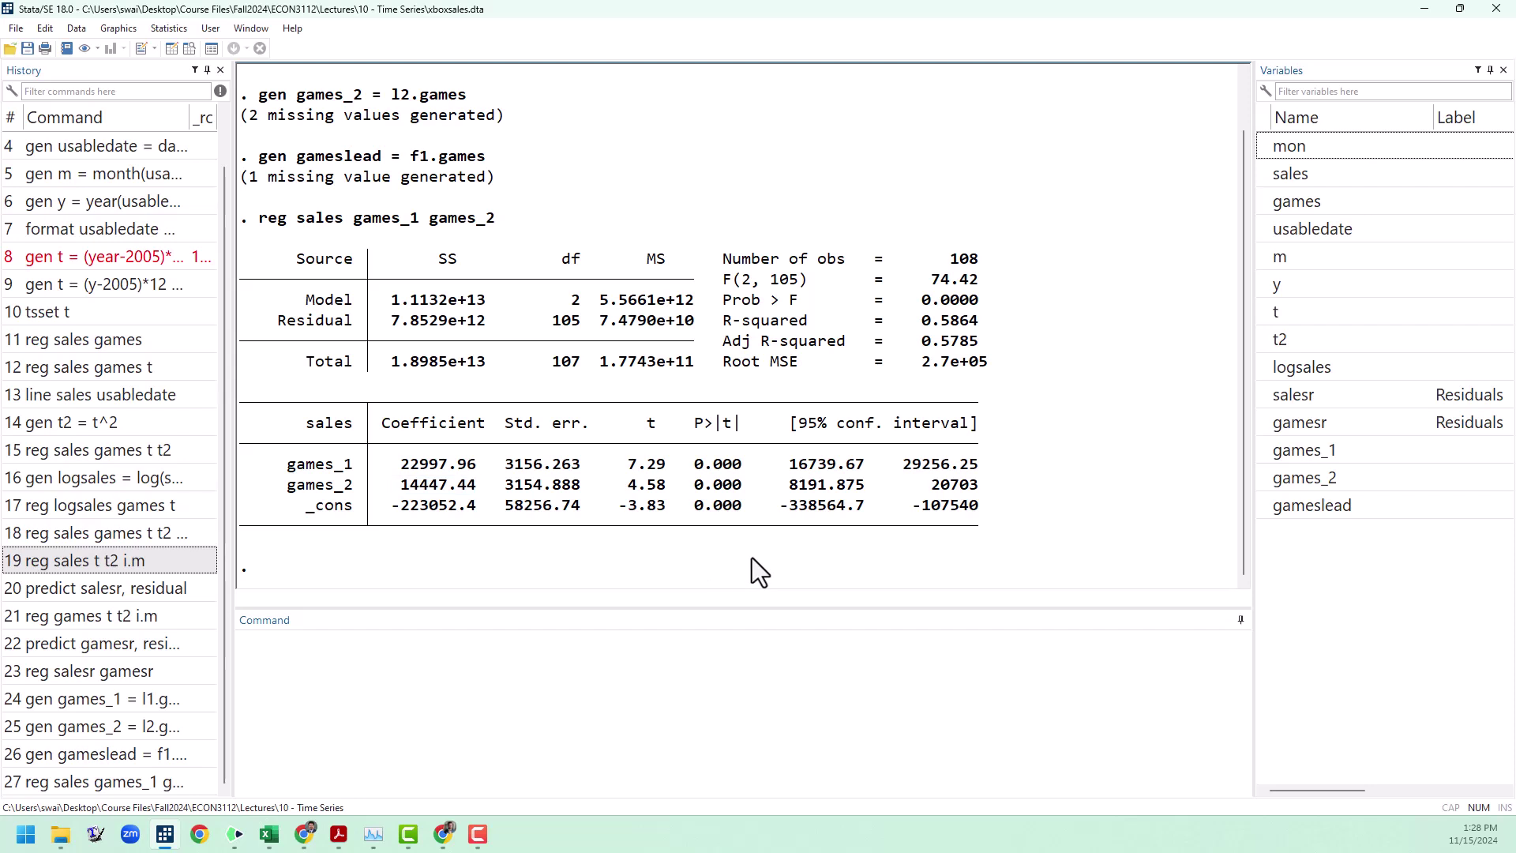
{"action": "left_click", "coordinate": [766, 720]}
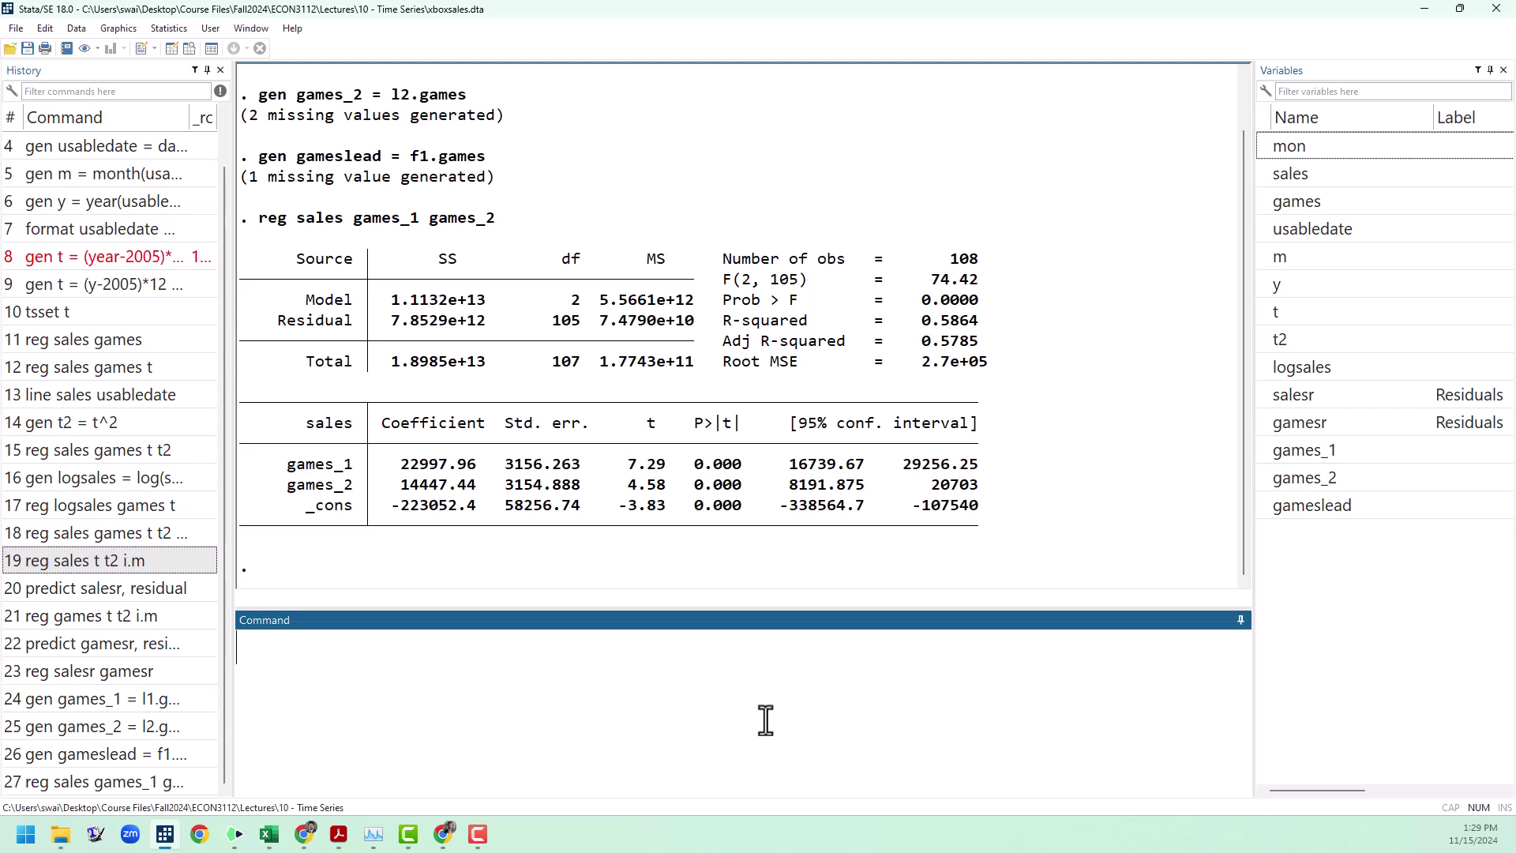
Generate sales_1 = l1.sales and sales_2 = l2.sales
{"action": "type", "text": "gen sales"}
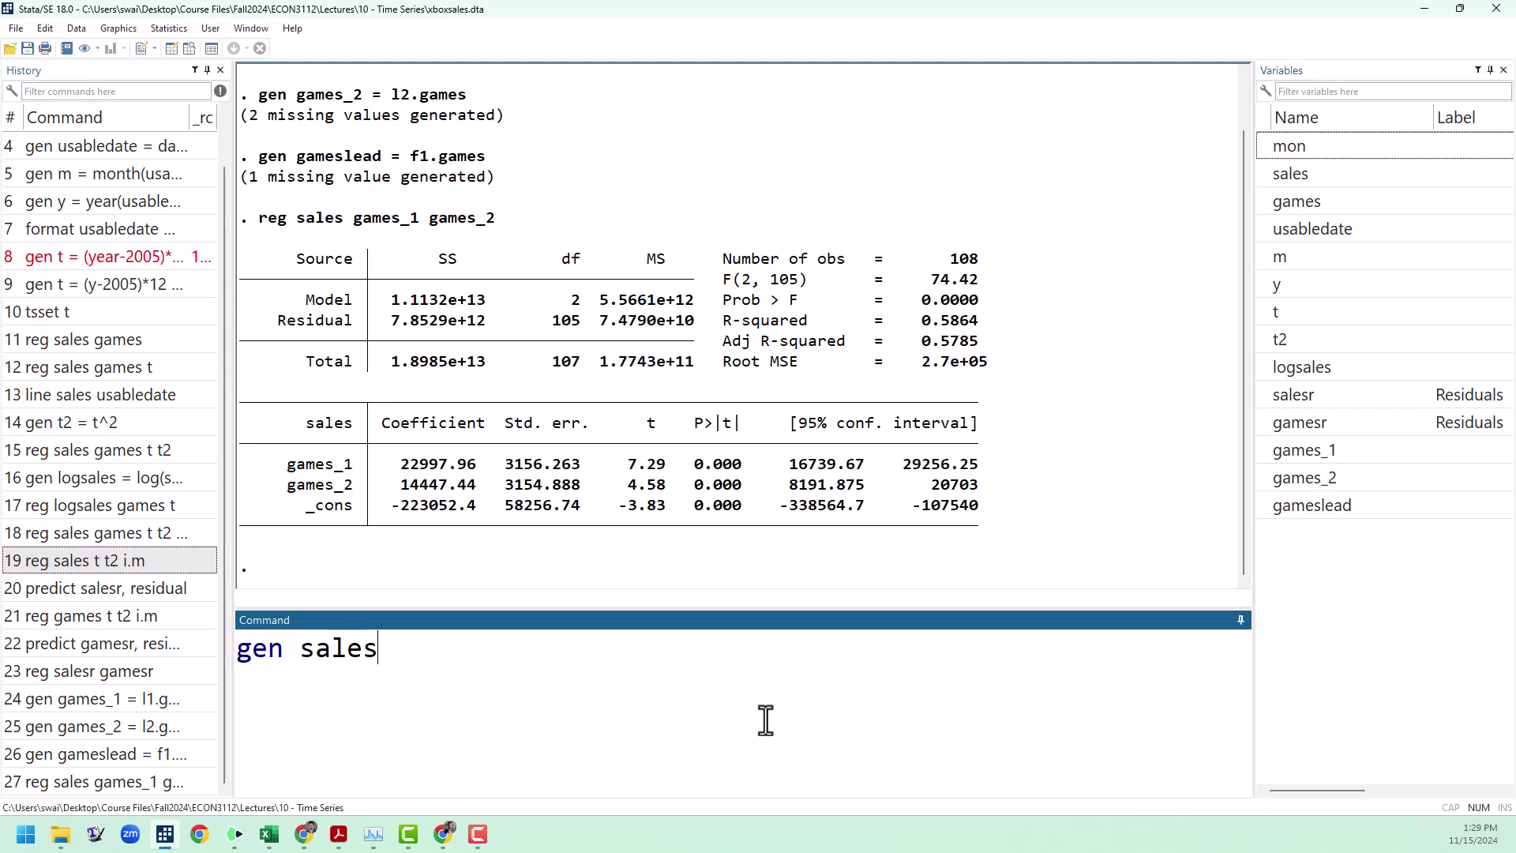
{"action": "type", "text": "_1 = l1.sales"}
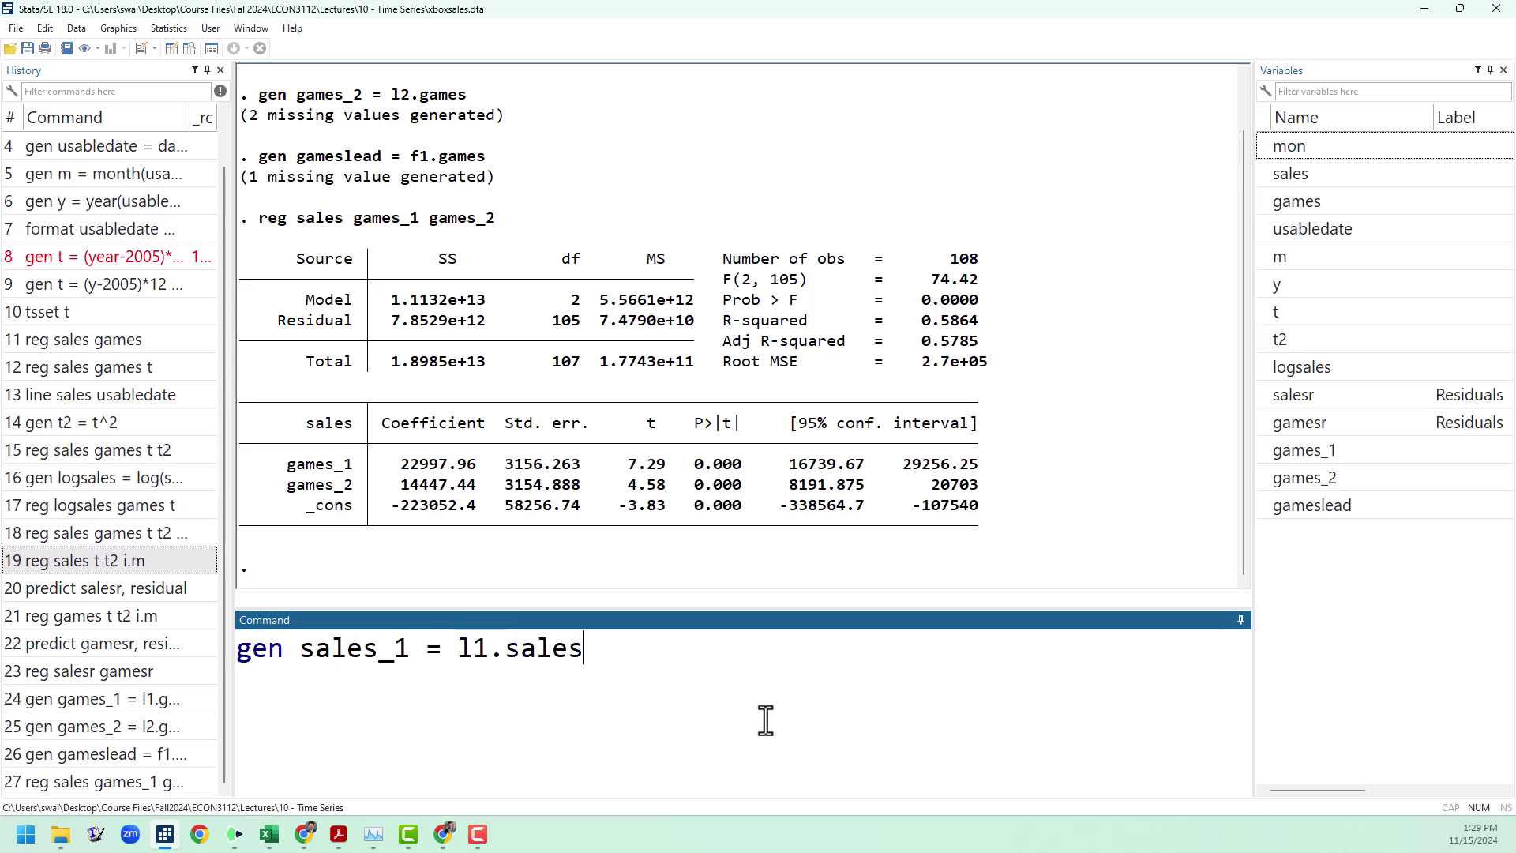
{"action": "key", "text": "Return"}
{"action": "type", "text": "gen sale"}
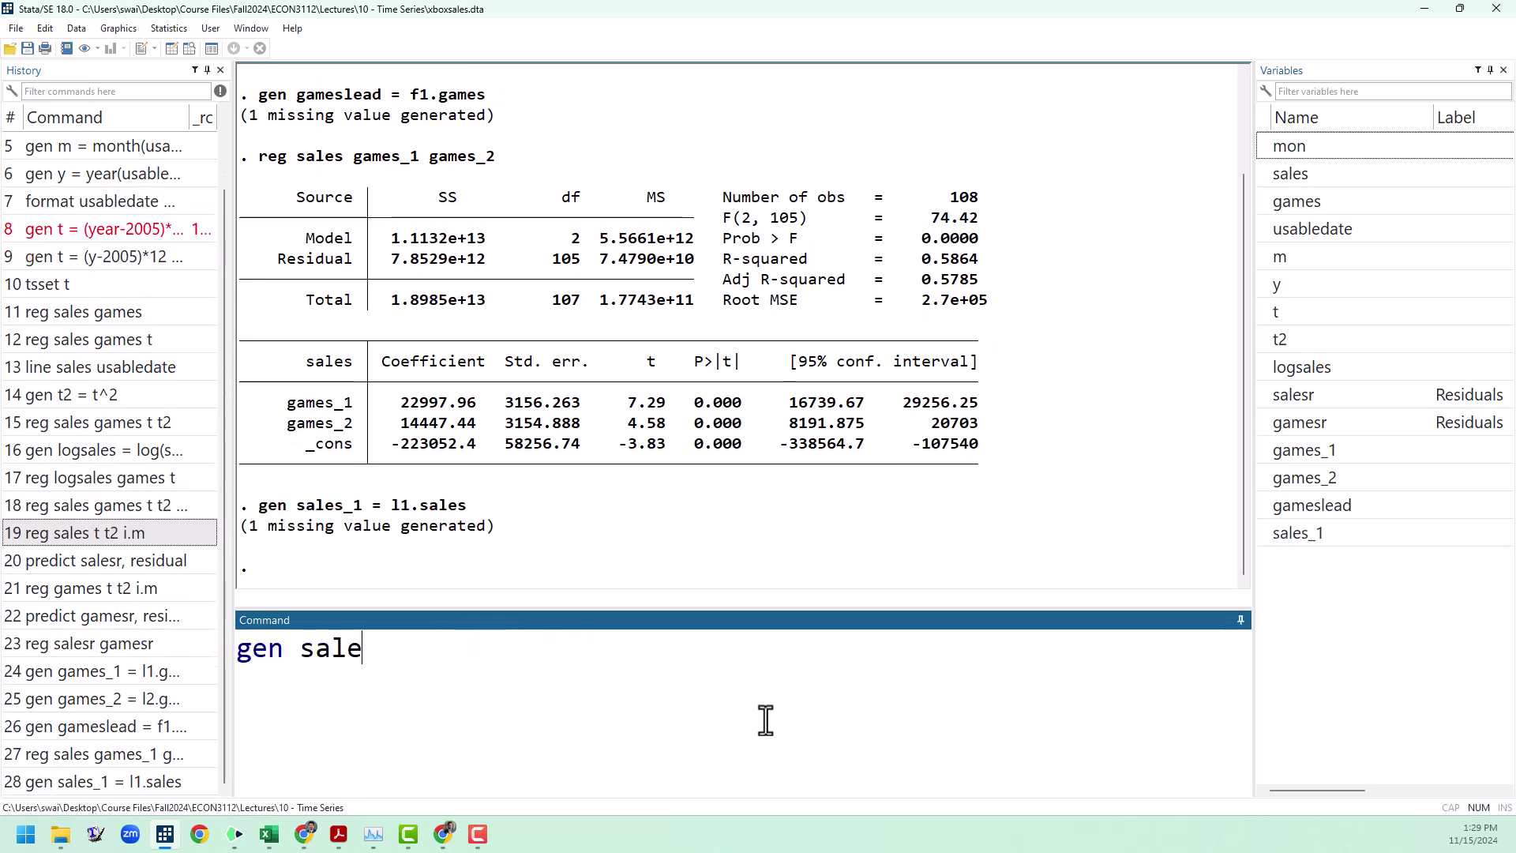
{"action": "type", "text": "s_2 "}
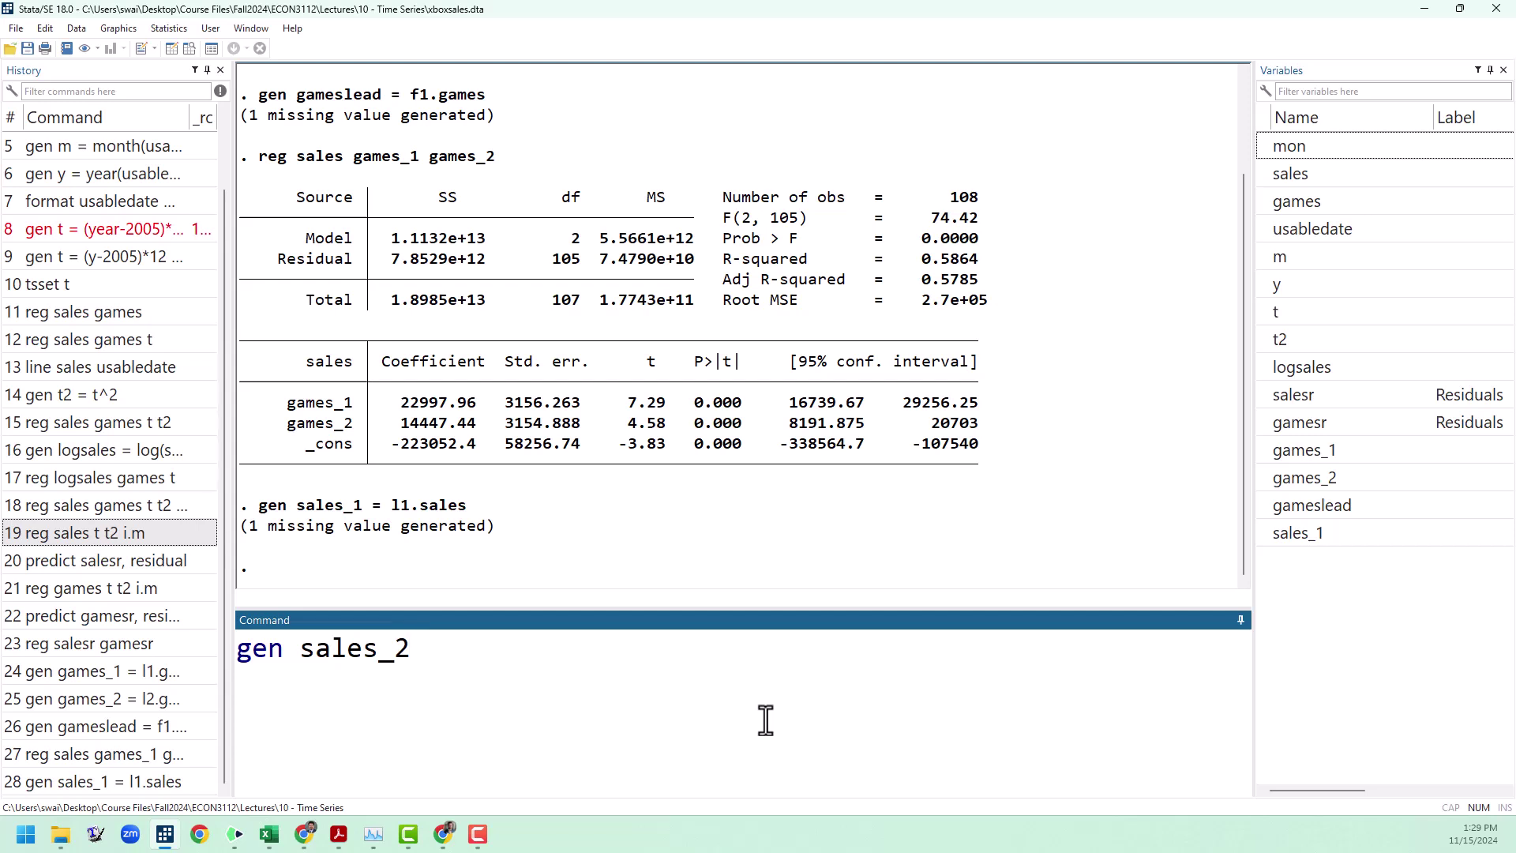
{"action": "type", "text": "= l2.sale"}
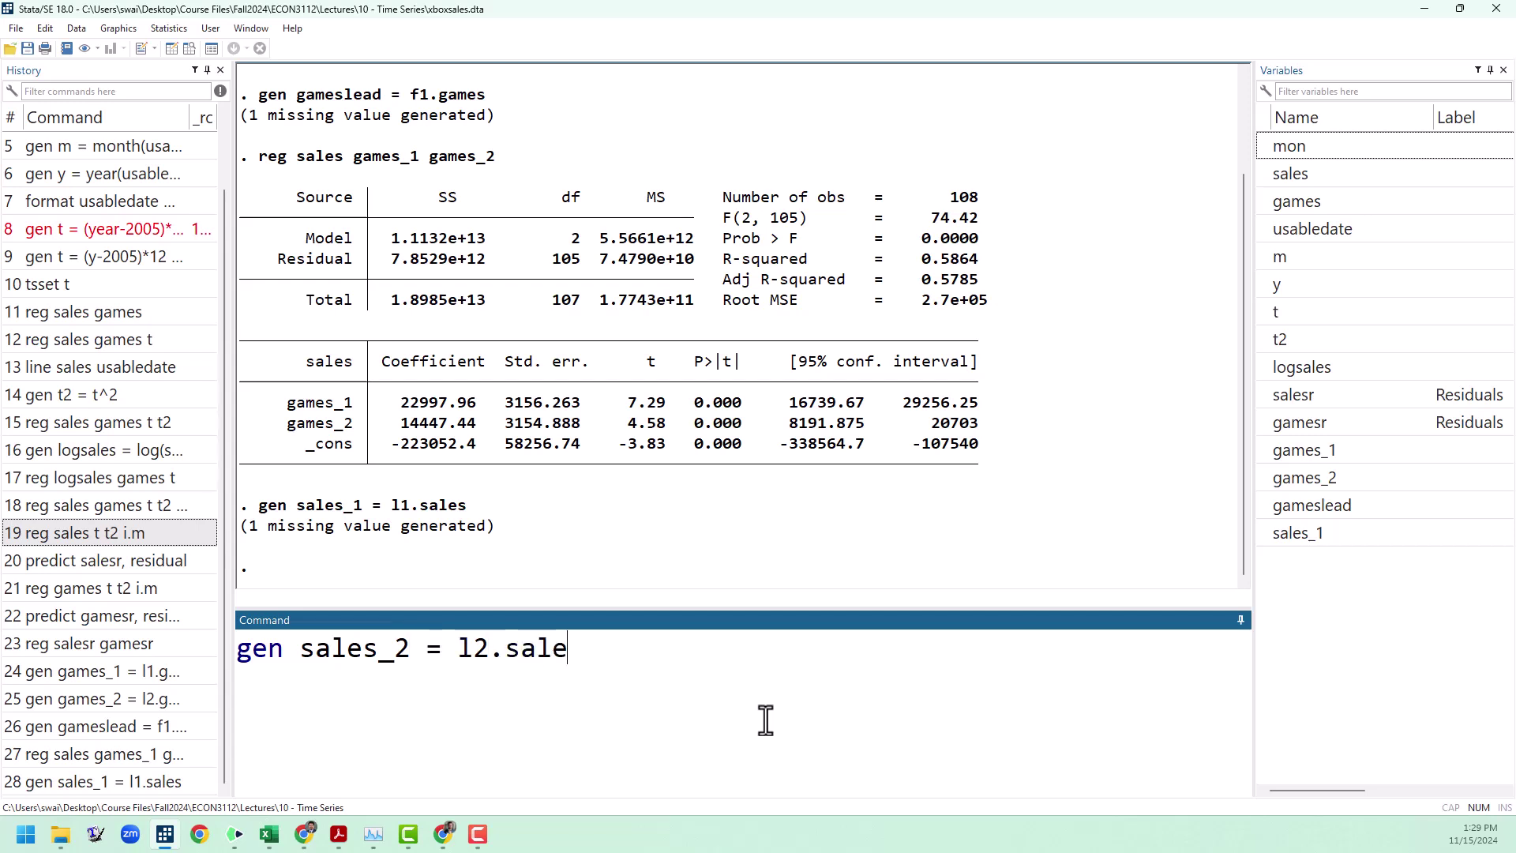
{"action": "type", "text": "s"}
{"action": "key", "text": "Return"}
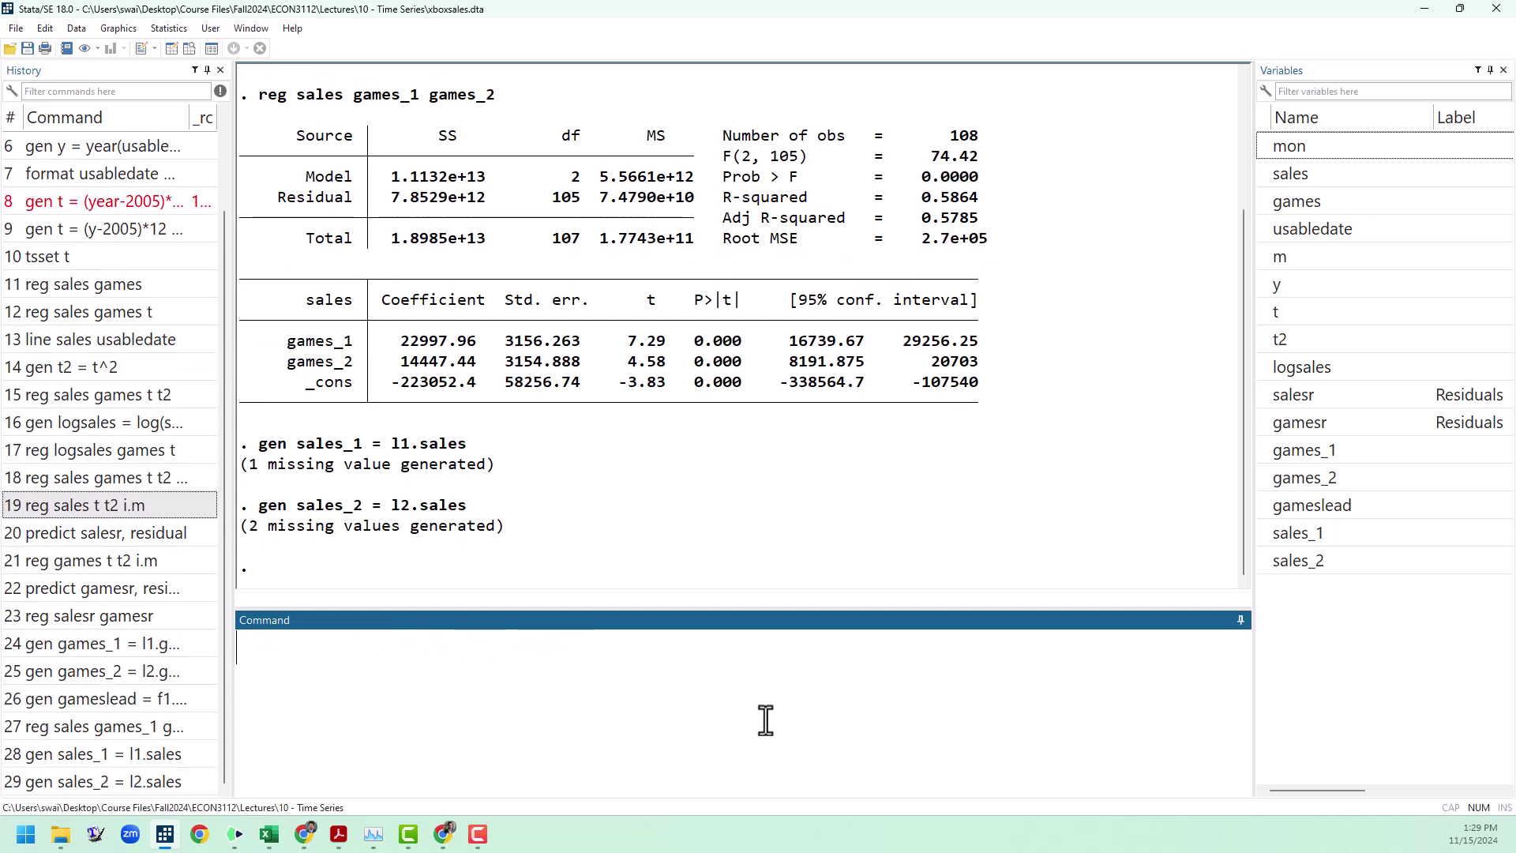
Run reg sales sales_1 sales_2 and highlight the coefficients 0.6156 and -0.2413
{"action": "type", "text": "reg sales sal"}
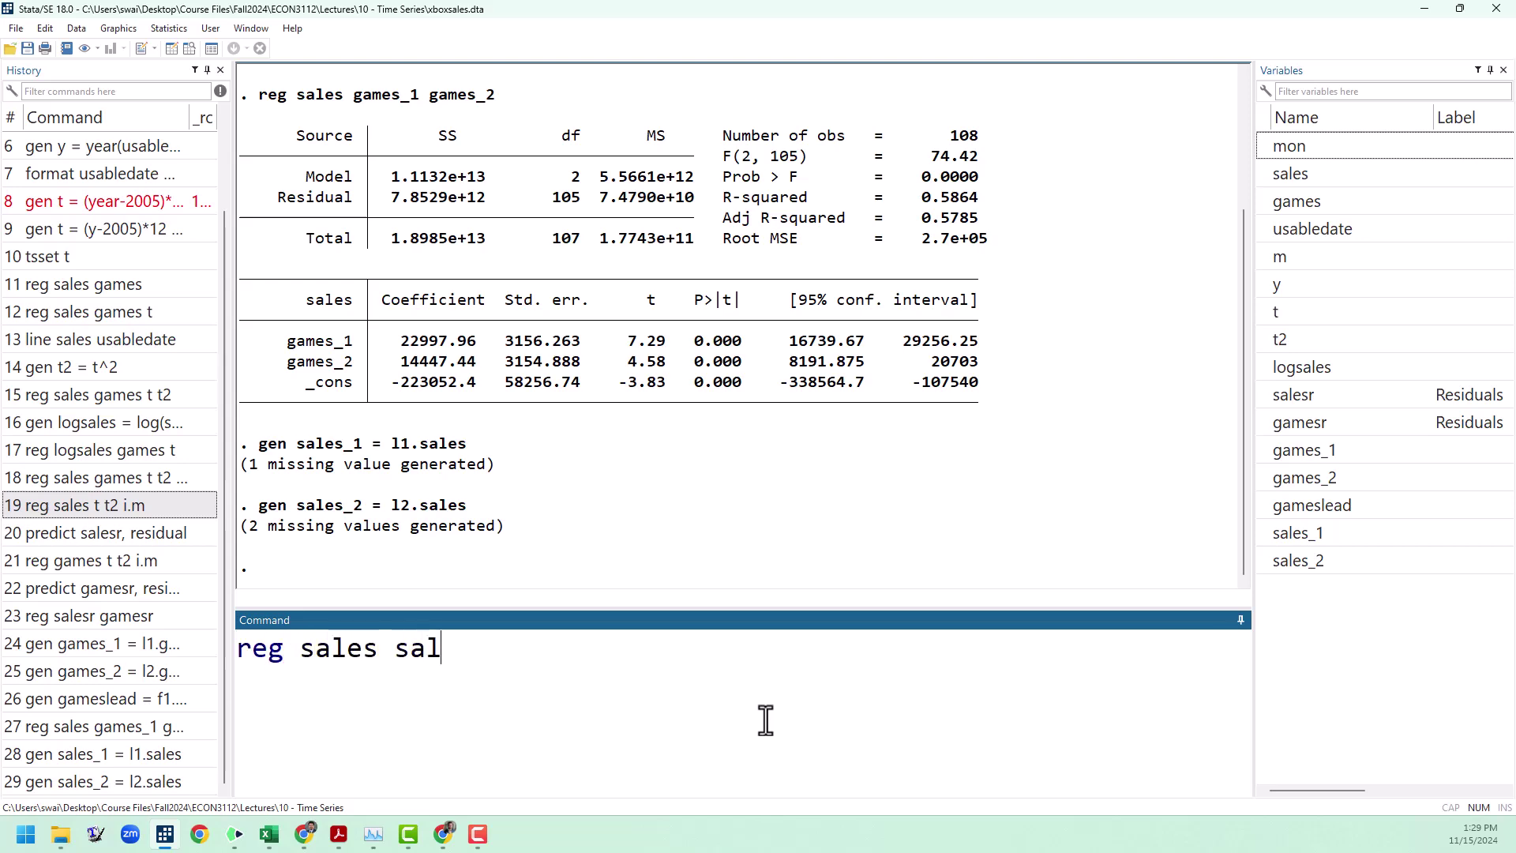
{"action": "type", "text": "es_1 sales_"}
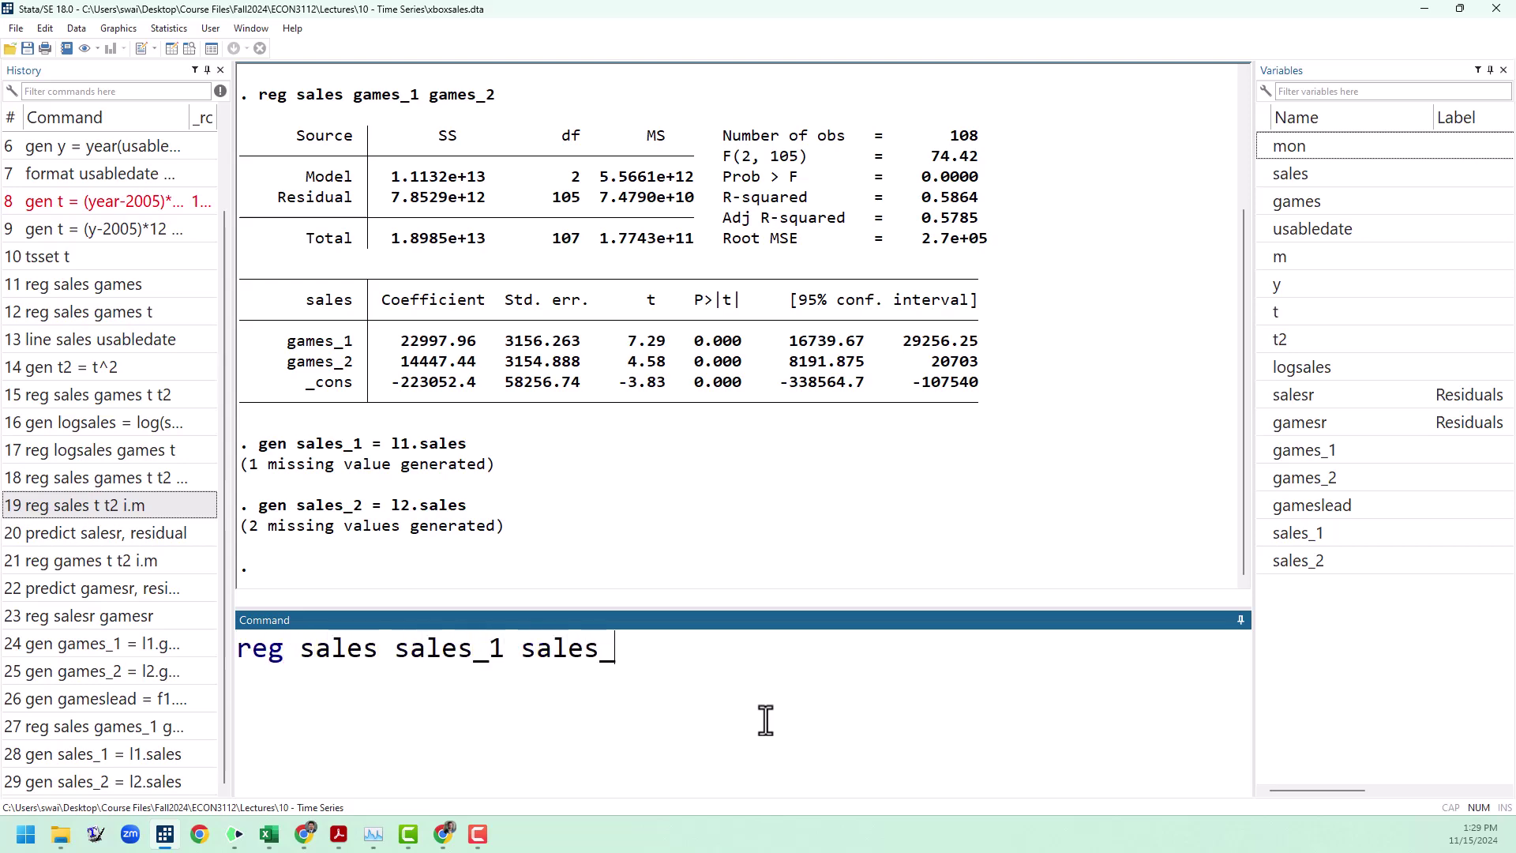
{"action": "type", "text": "2"}
{"action": "key", "text": "Return"}
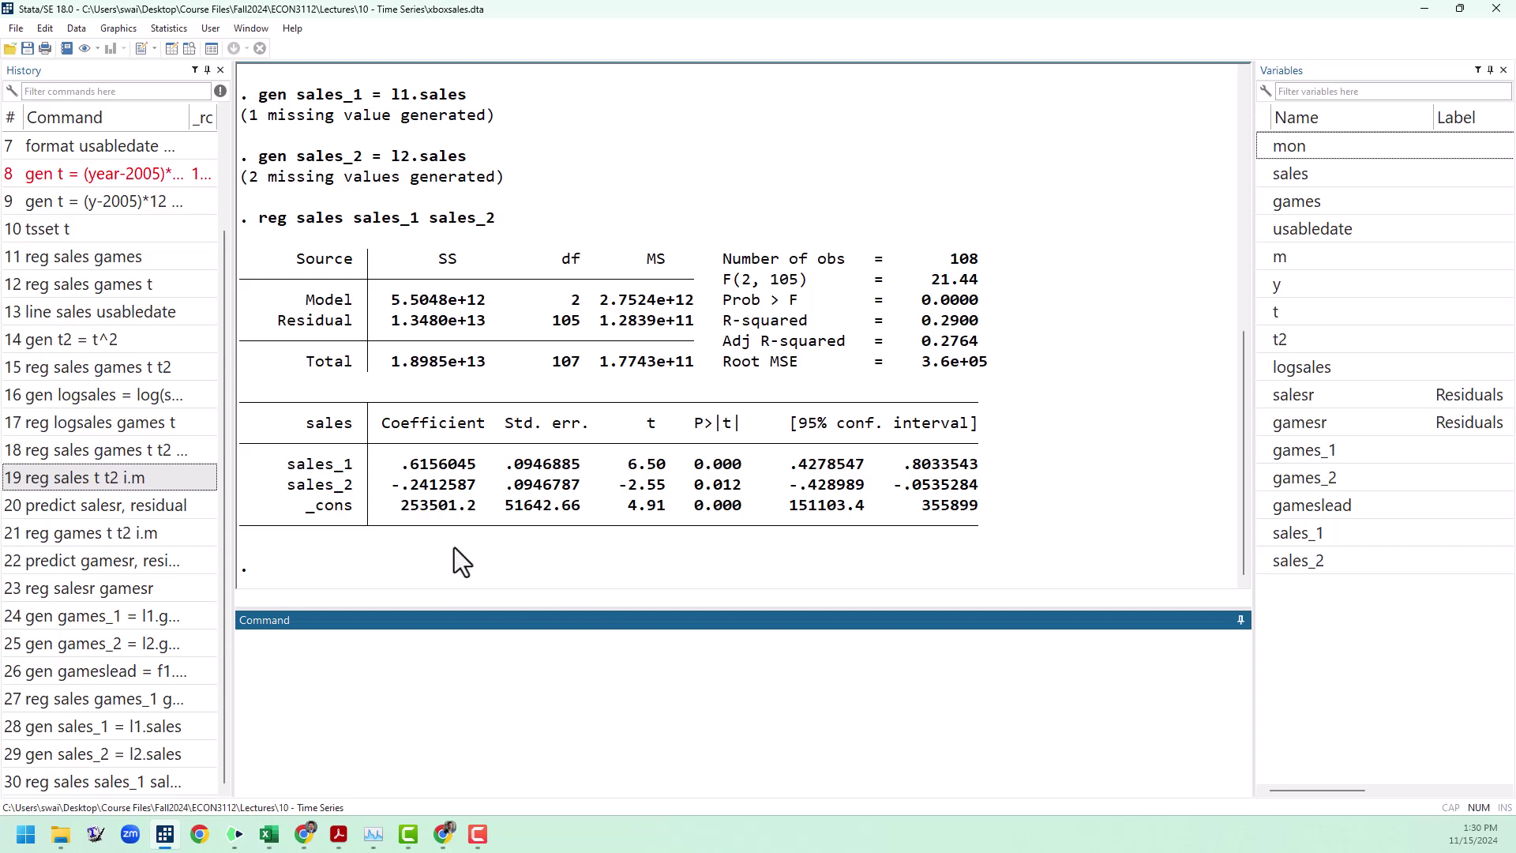
{"action": "left_click_drag", "start_coordinate": [281, 461], "coordinate": [477, 470]}
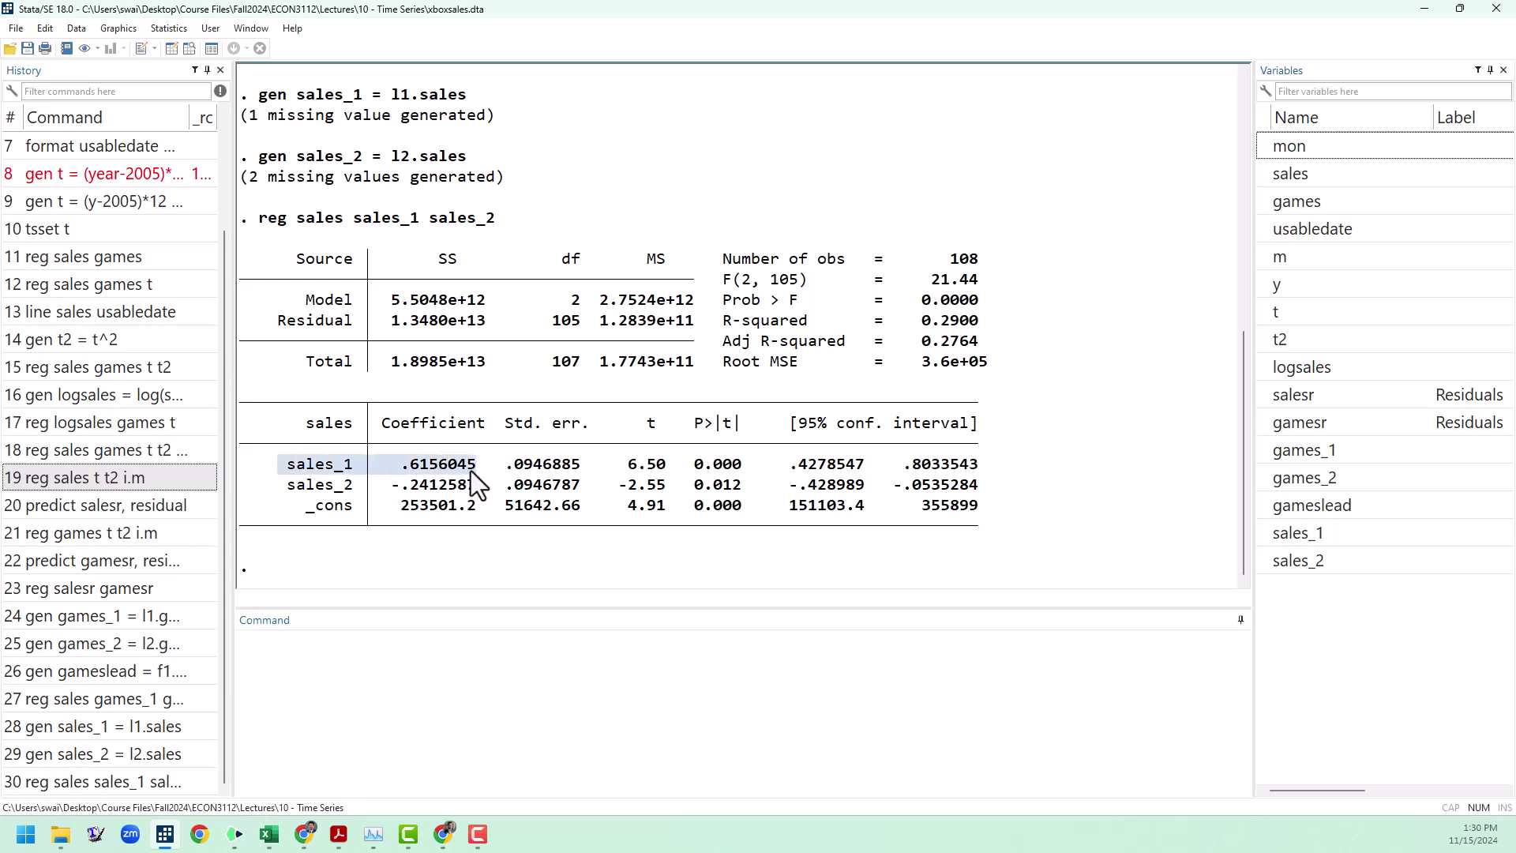
{"action": "left_click_drag", "start_coordinate": [281, 483], "coordinate": [478, 490]}
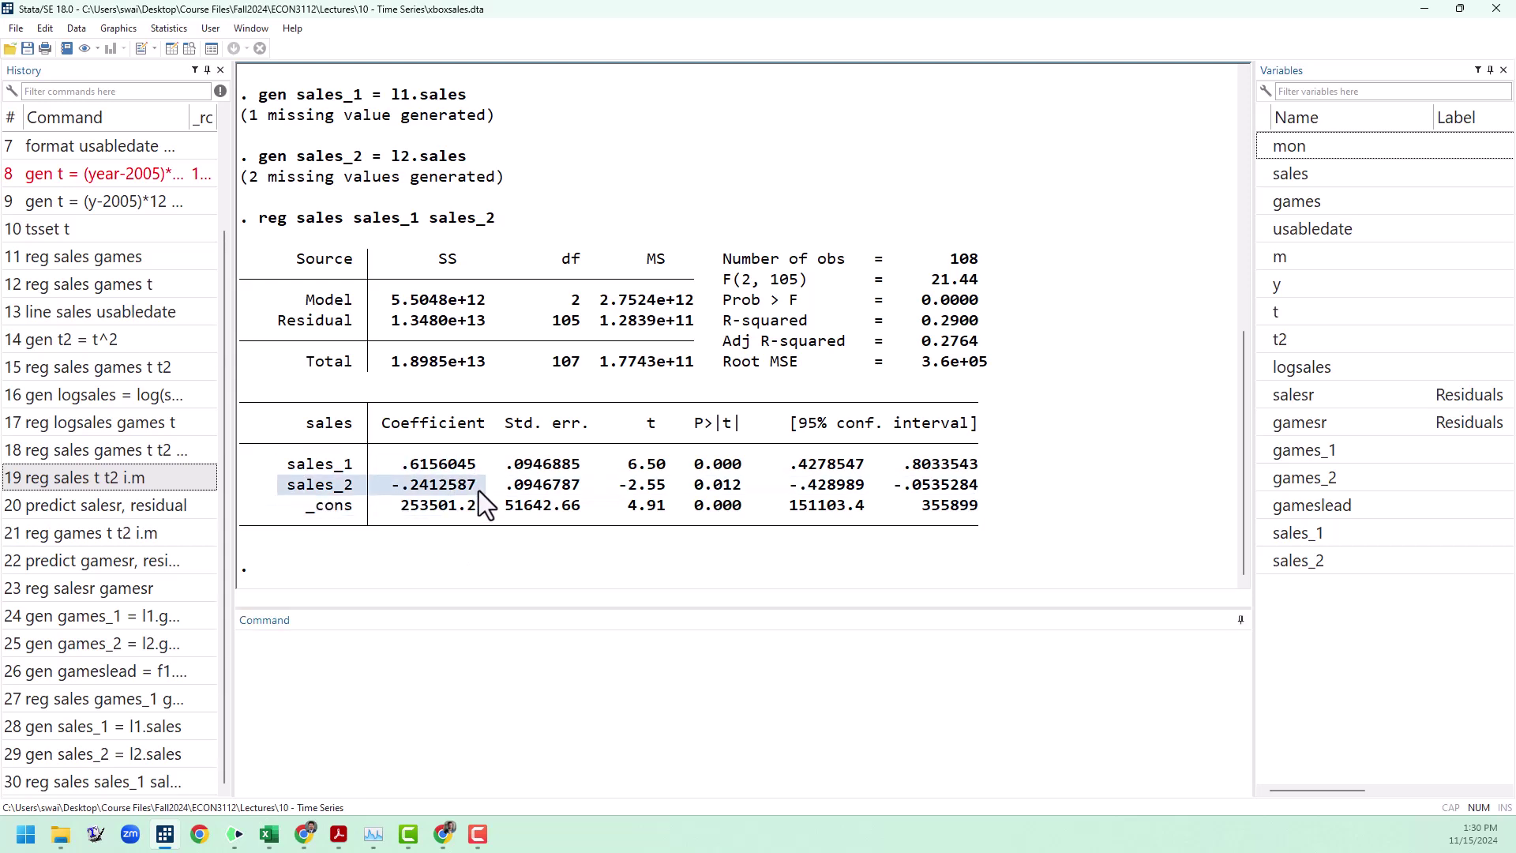
{"action": "left_click", "coordinate": [540, 716]}
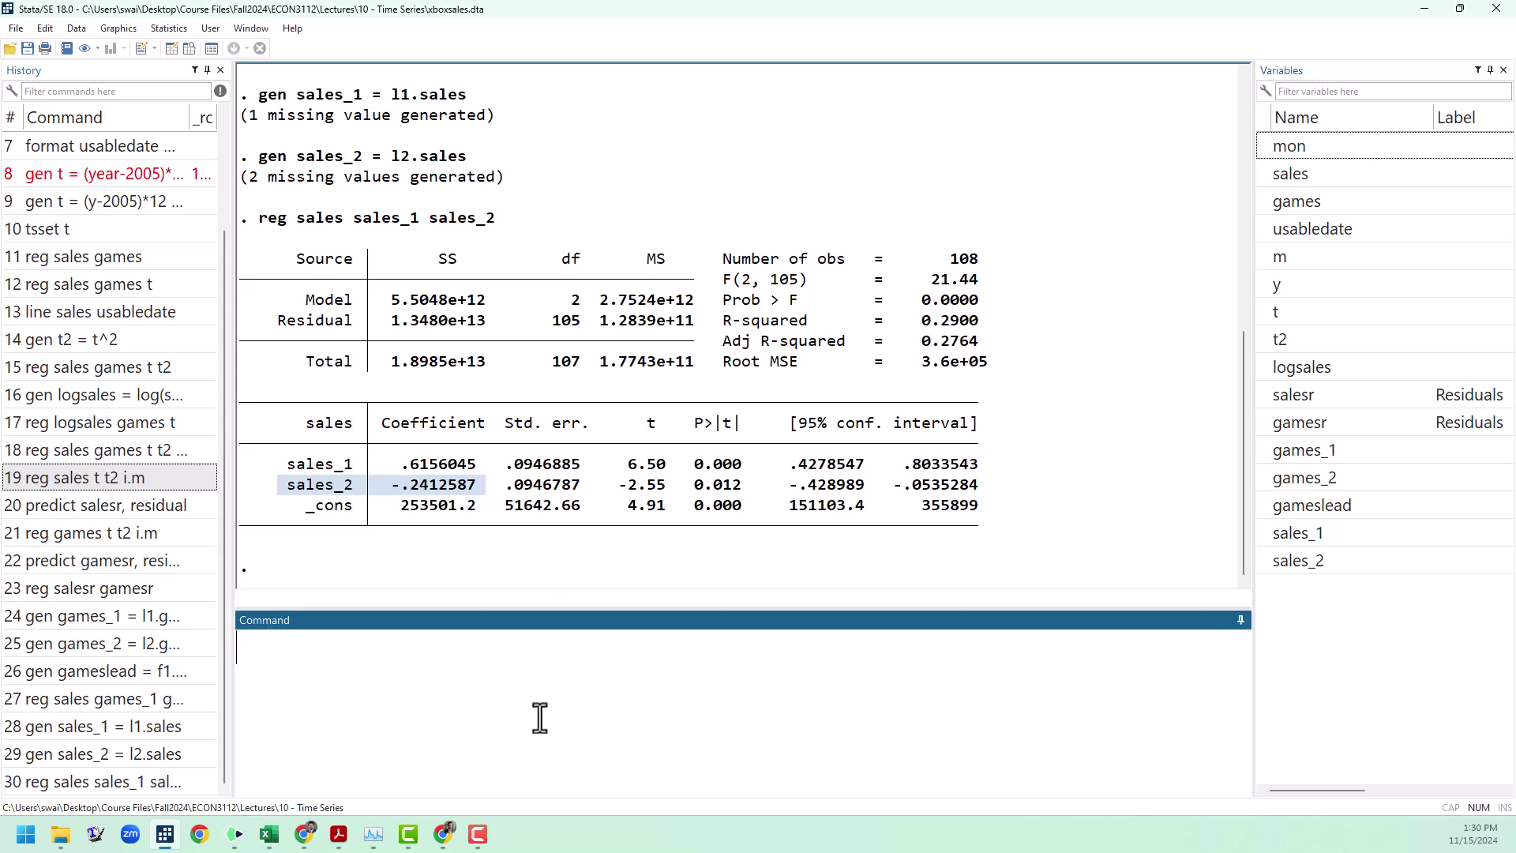
Run reg sales games_1 games_2 sales_1 sales_2
{"action": "type", "text": "reg sales "}
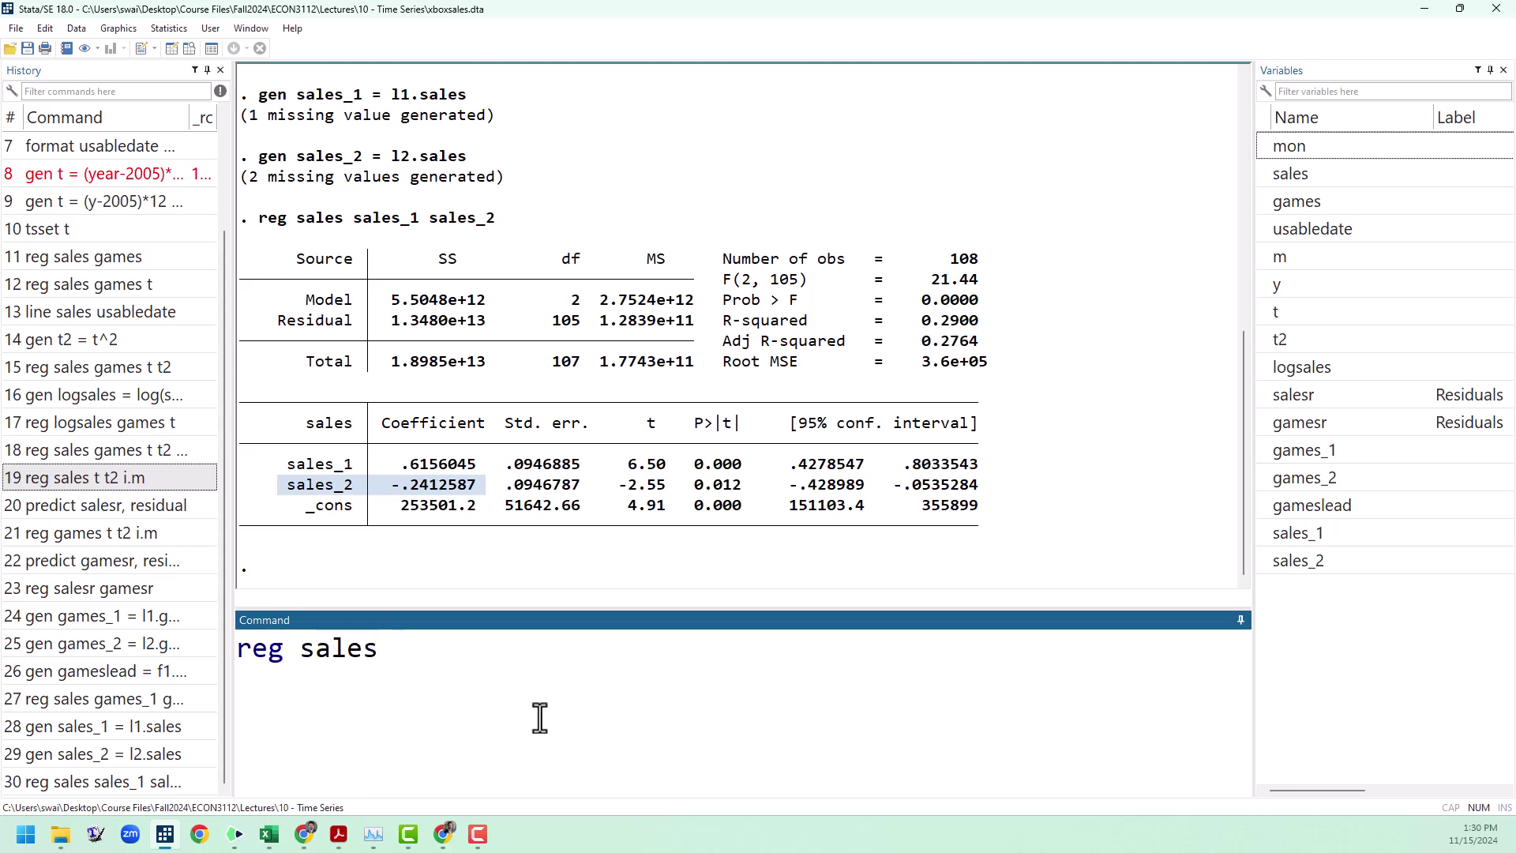
{"action": "type", "text": "games_1"}
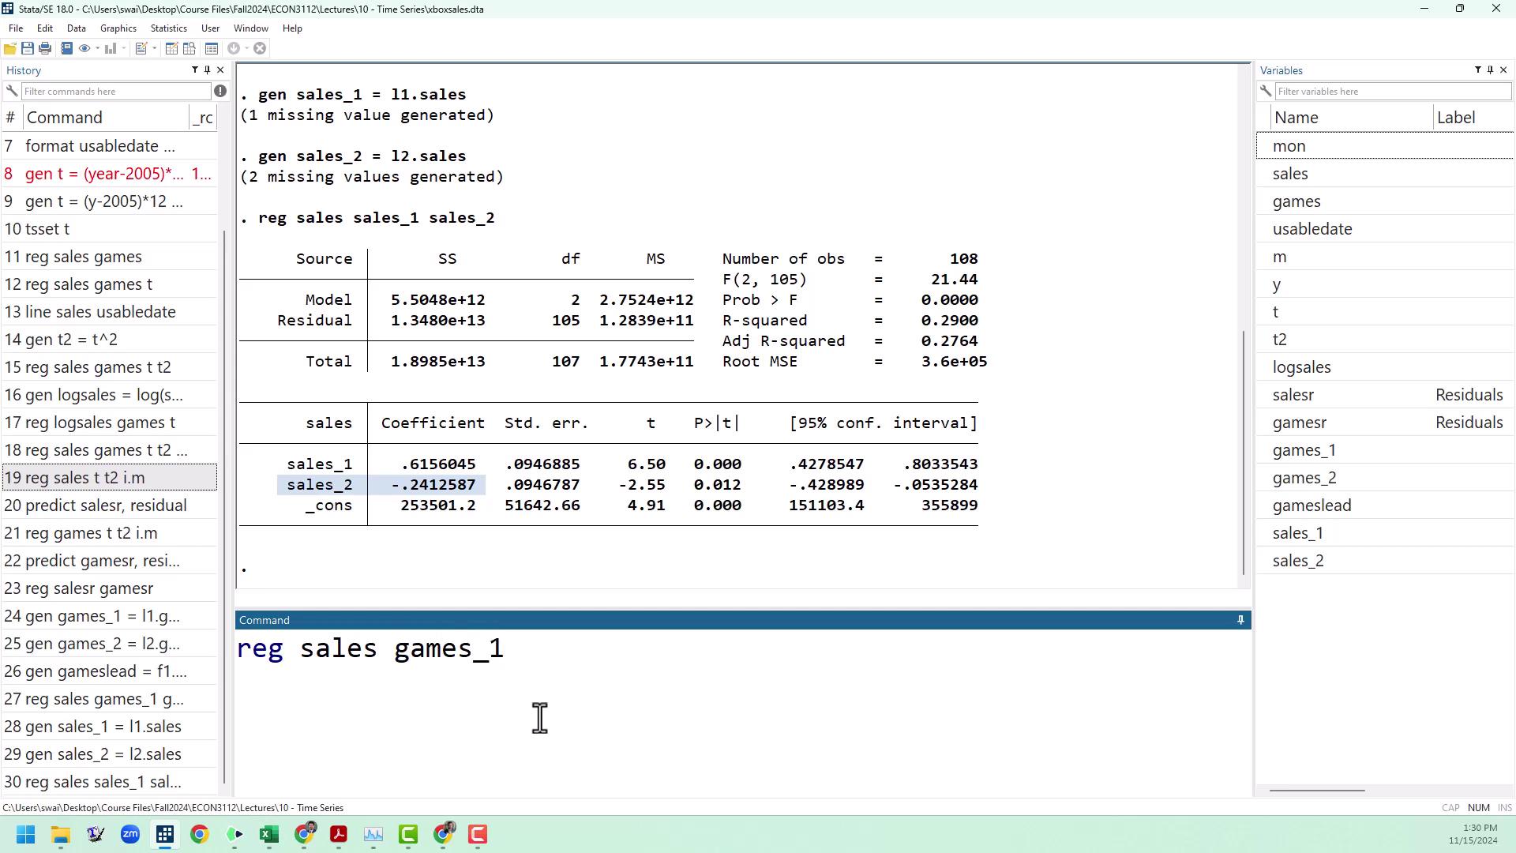
{"action": "type", "text": " games_2"}
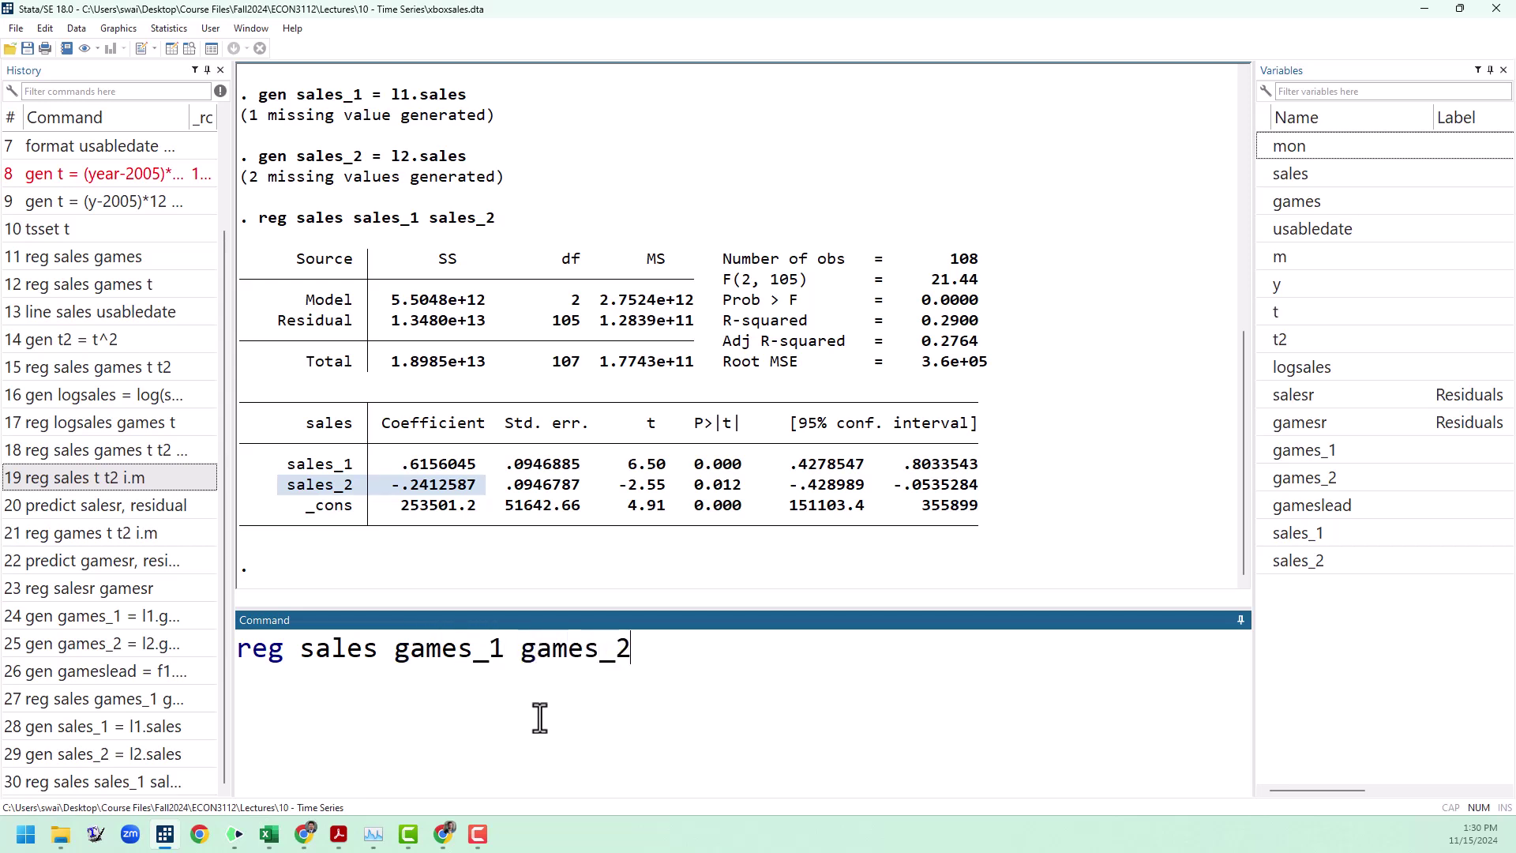
{"action": "type", "text": " sales_1"}
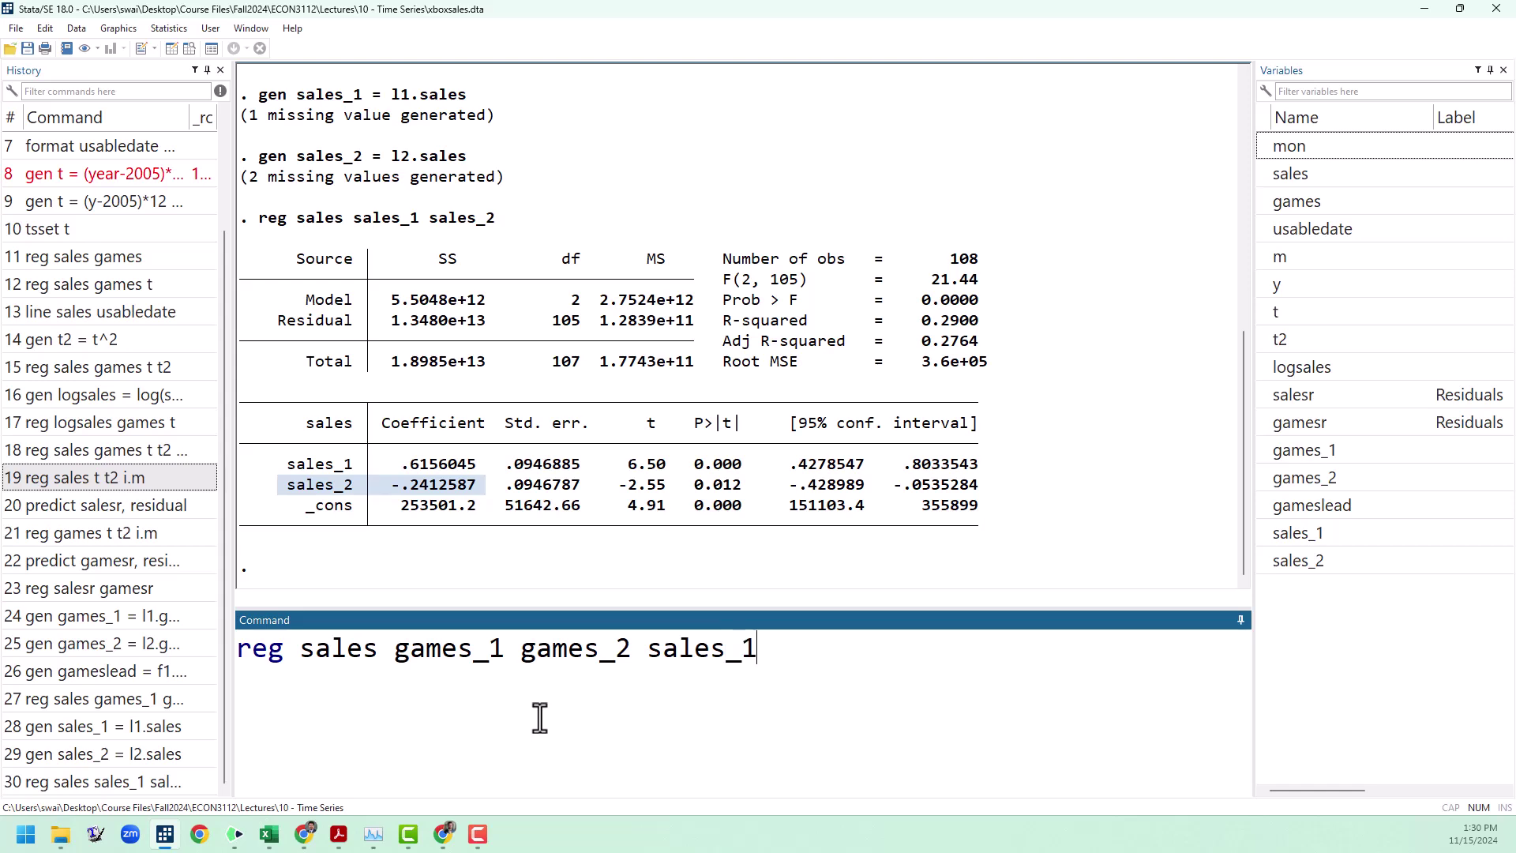
{"action": "type", "text": " sales_2"}
{"action": "key", "text": "Return"}
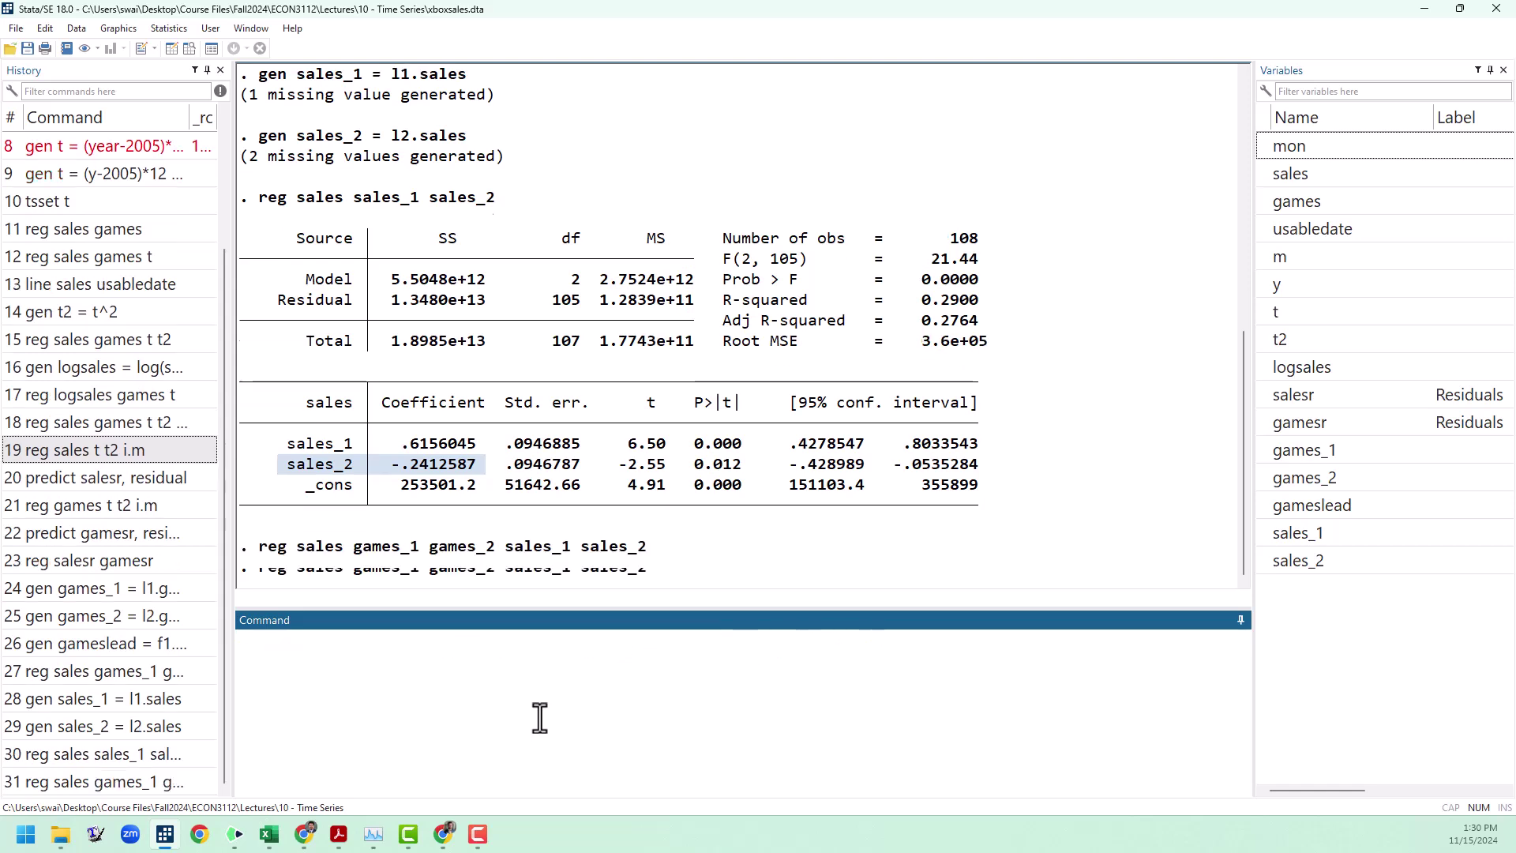